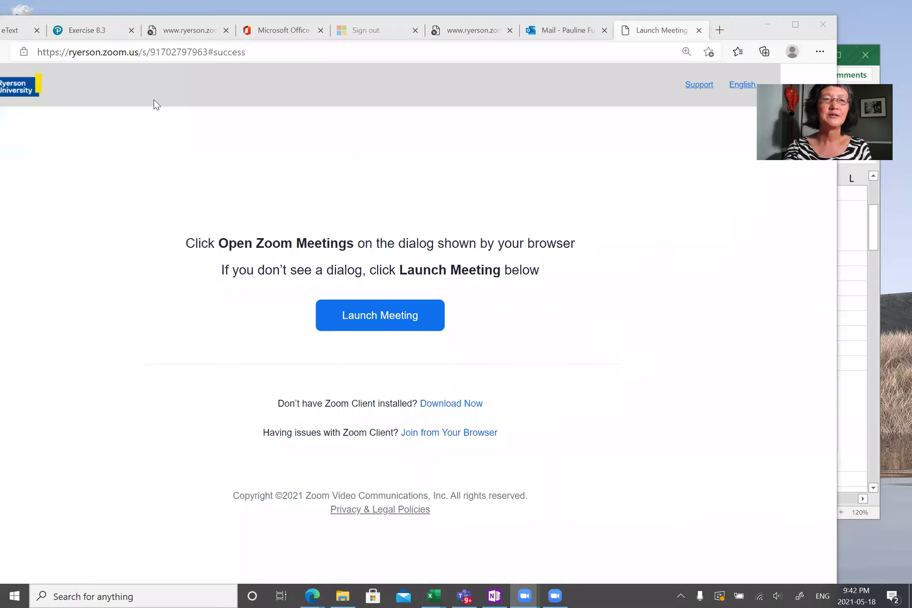
Step: Select problem 7's demand loan text on the Exercise 8.3 page, then return to the Excel schedule
left_click(92, 34)
left_click_drag(453, 250, 741, 466)
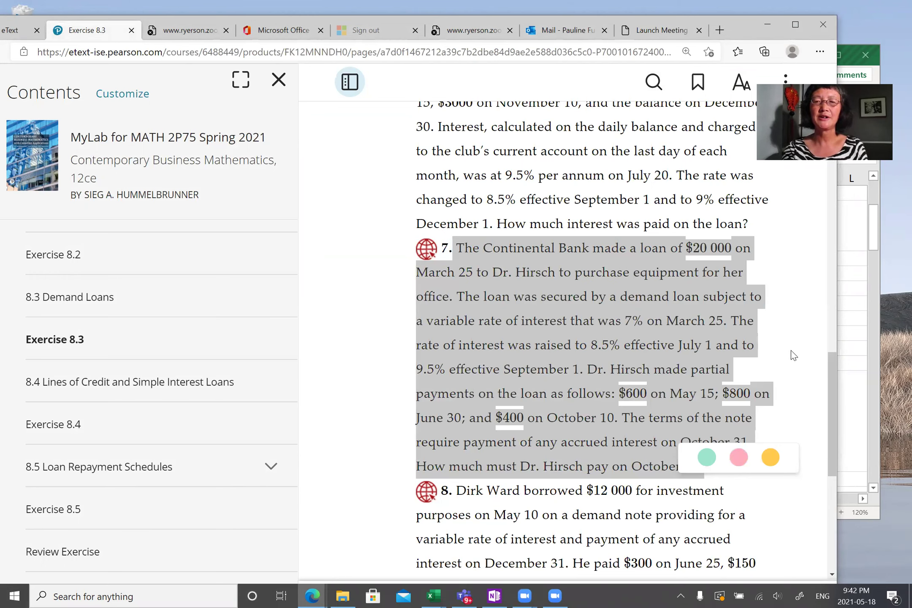
left_click(856, 289)
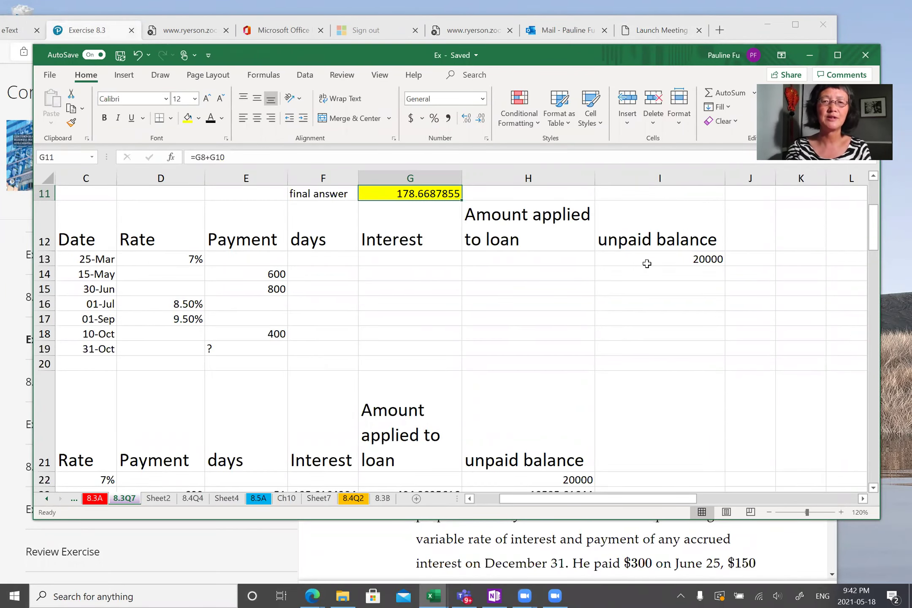
Step: Clear the '?' from the 31-Oct payment cell E19, leaving it blank
left_click(221, 351)
key("BackSpace")
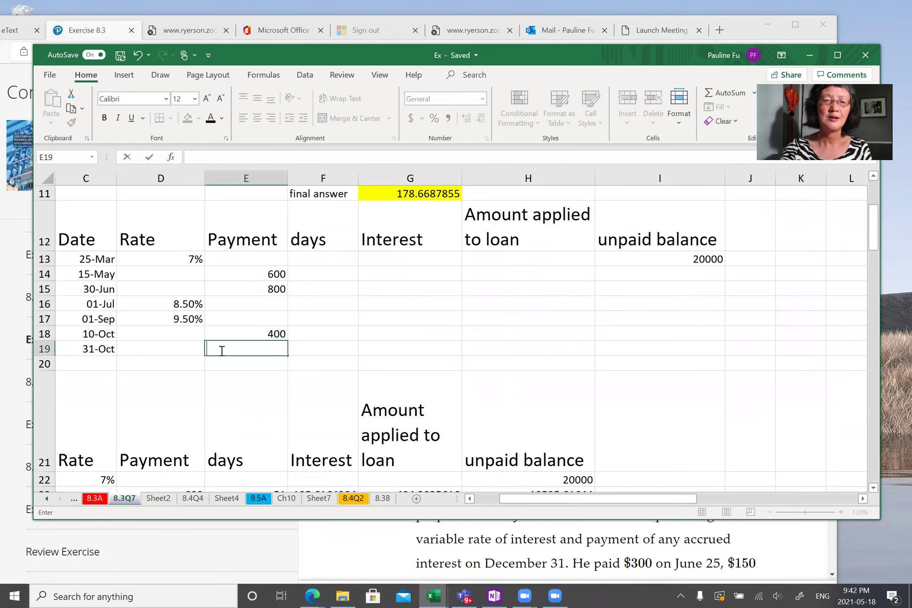
left_click(360, 363)
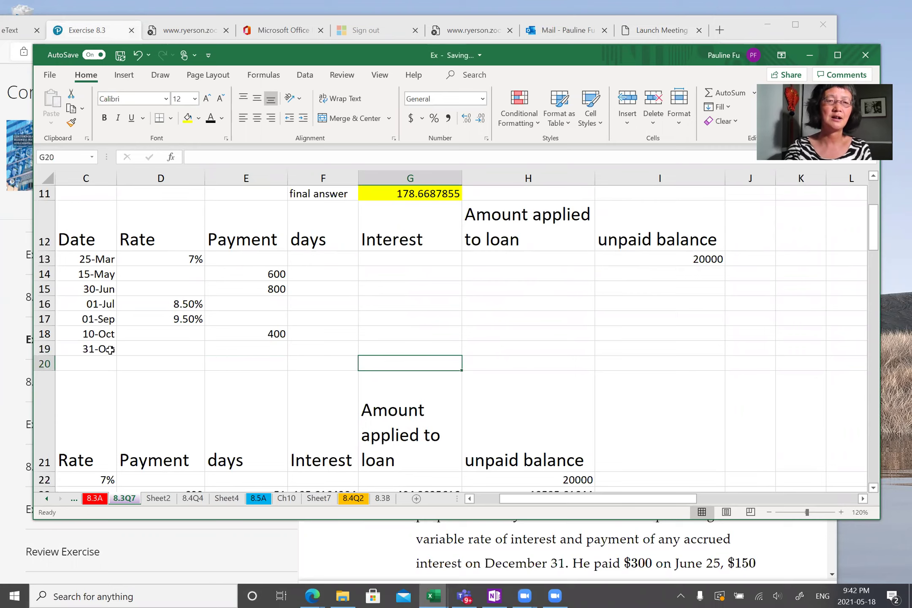
Step: Review the 31-Oct interest cell, the rate and payment columns, and the 20000 opening balance
left_click(411, 349)
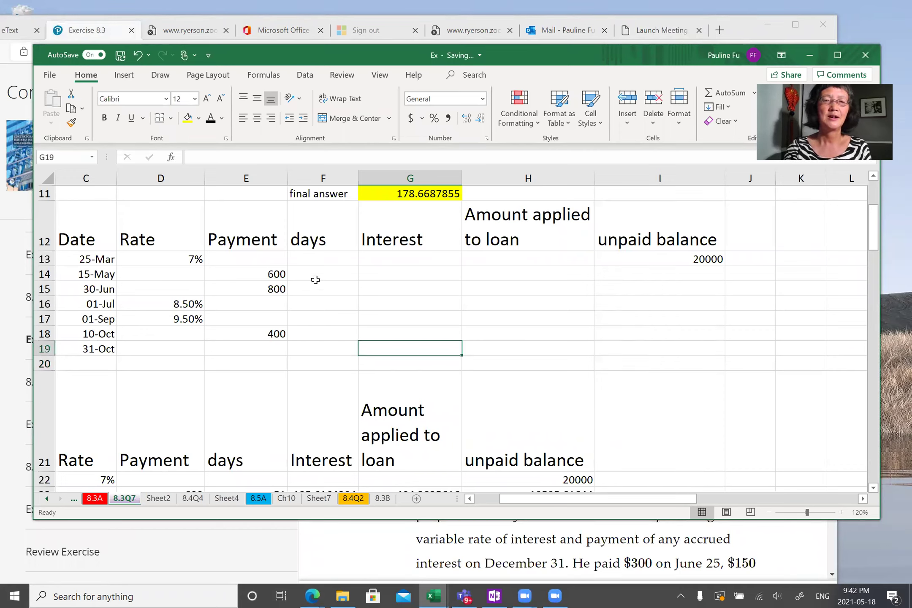
left_click_drag(184, 257, 185, 315)
left_click_drag(253, 274, 259, 329)
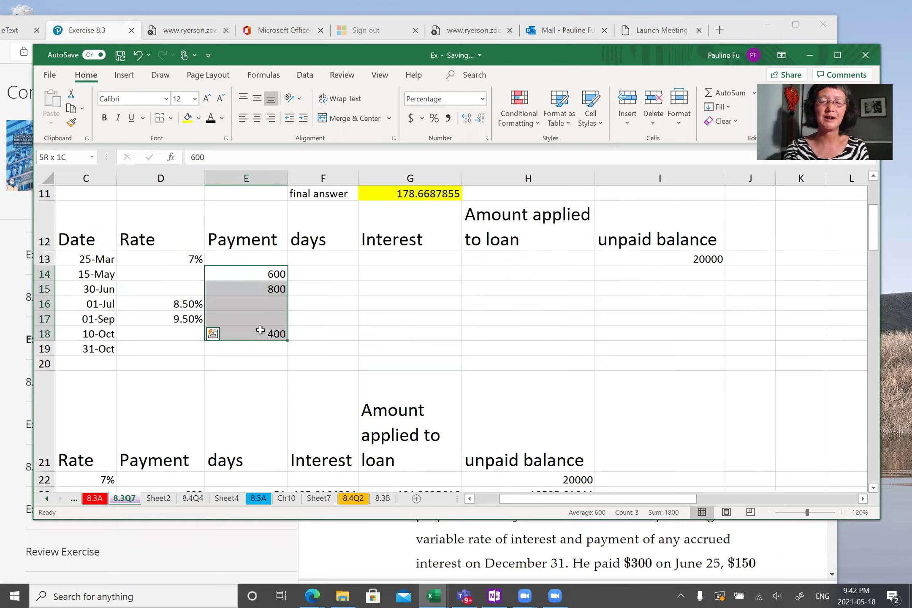
left_click(683, 259)
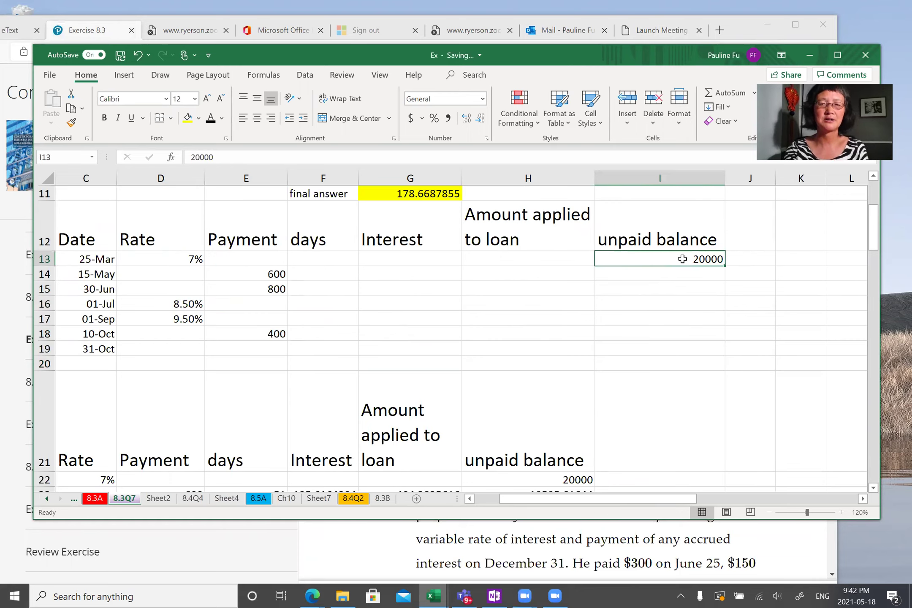
Step: Enter =DAYS(C14,C13) in F14 to count days from 25-Mar to 15-May
left_click(325, 275)
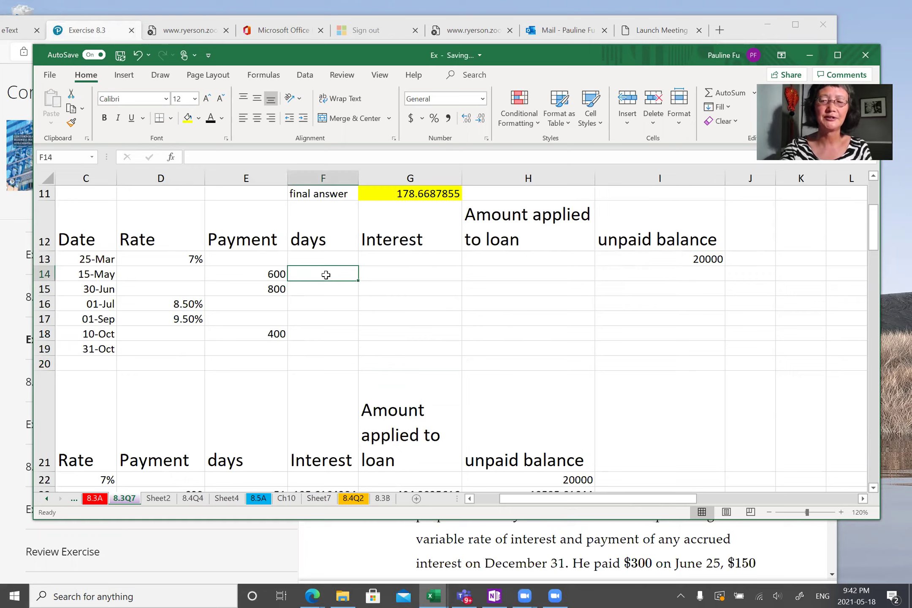
type("=days(")
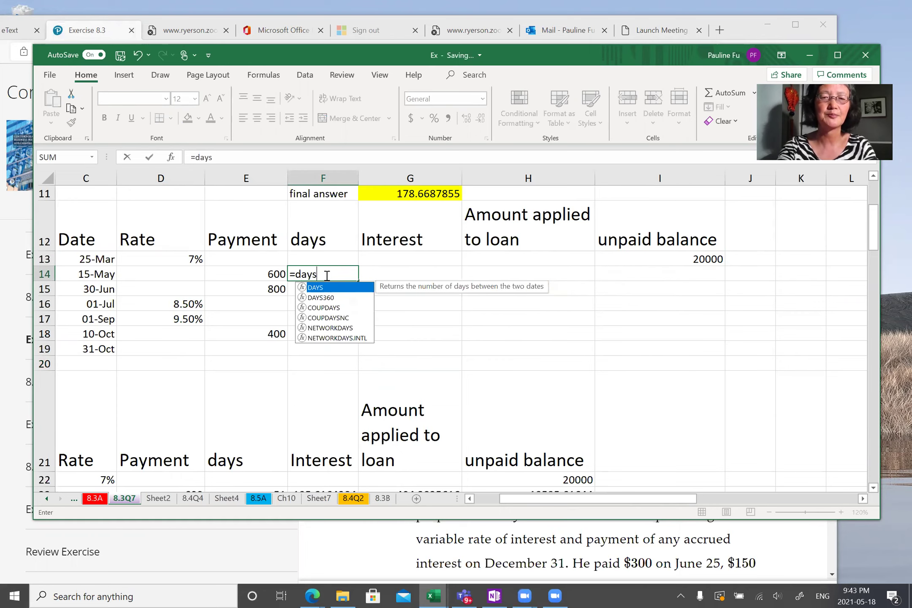
left_click(97, 274)
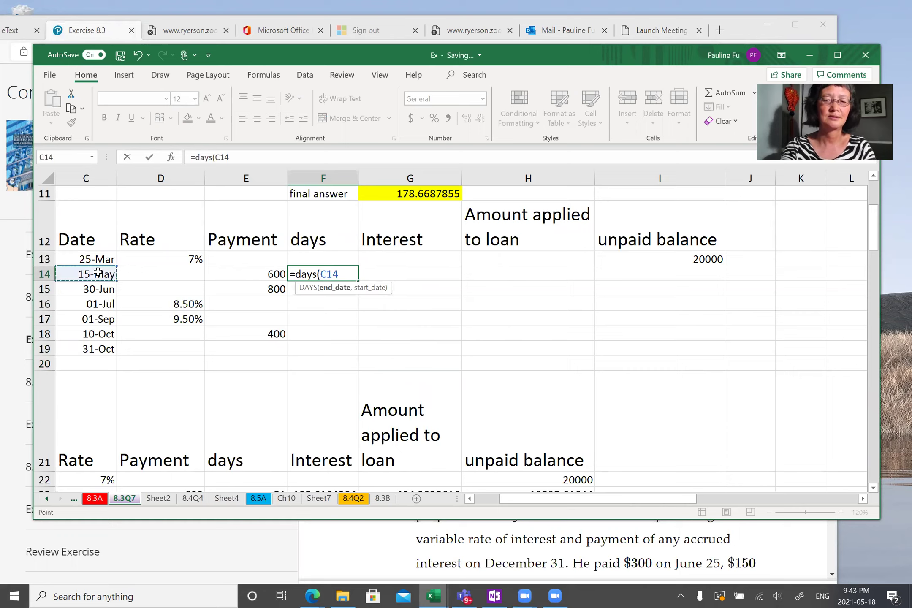
type(",")
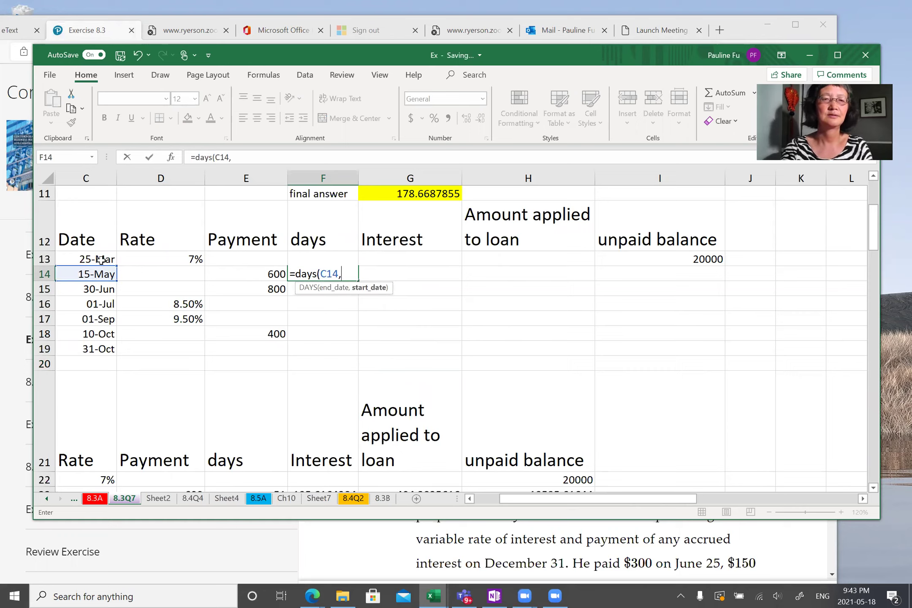
left_click(101, 259)
type(")")
key("Return")
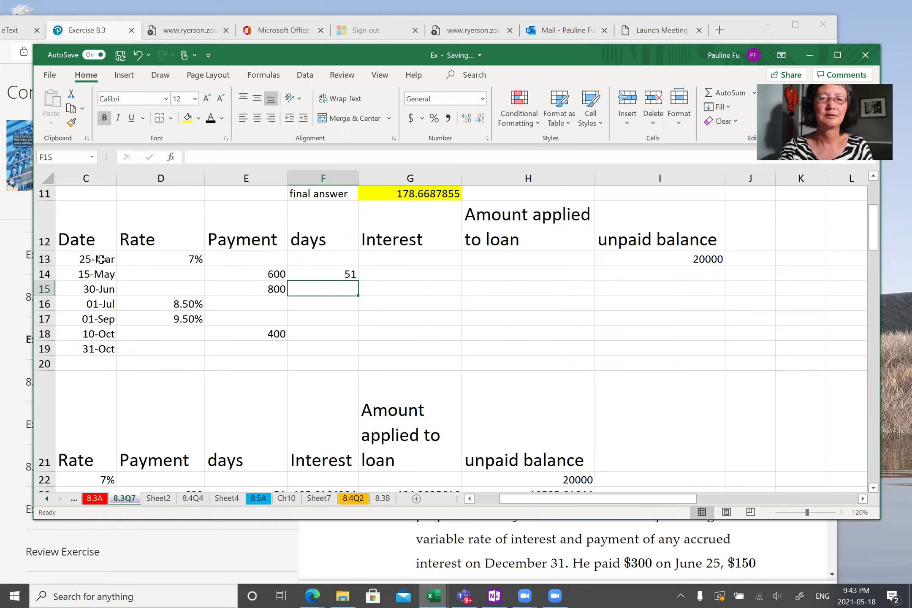
Step: Fill the day-count formula down to F19 and set the 31-Oct row to 22 days
left_click(323, 274)
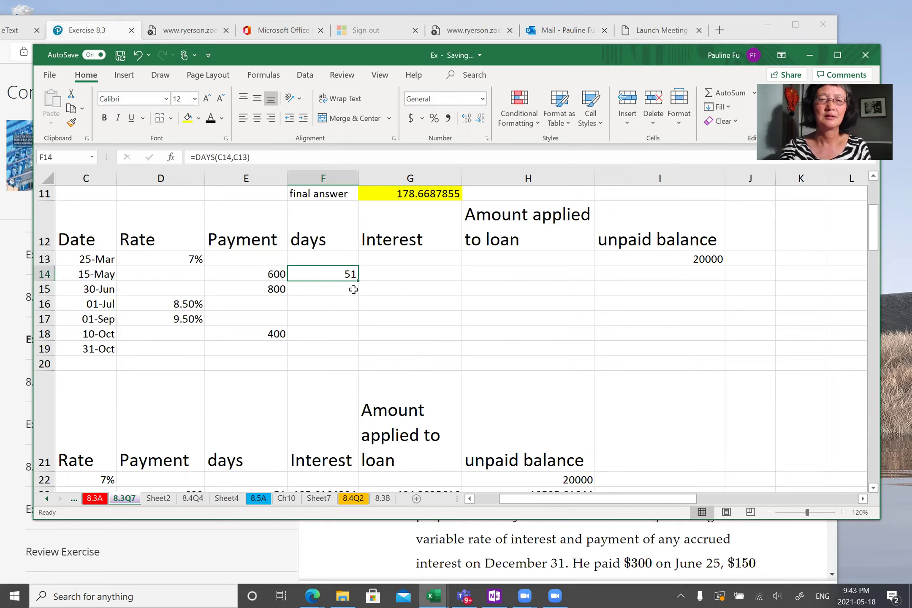
left_click_drag(358, 282, 353, 356)
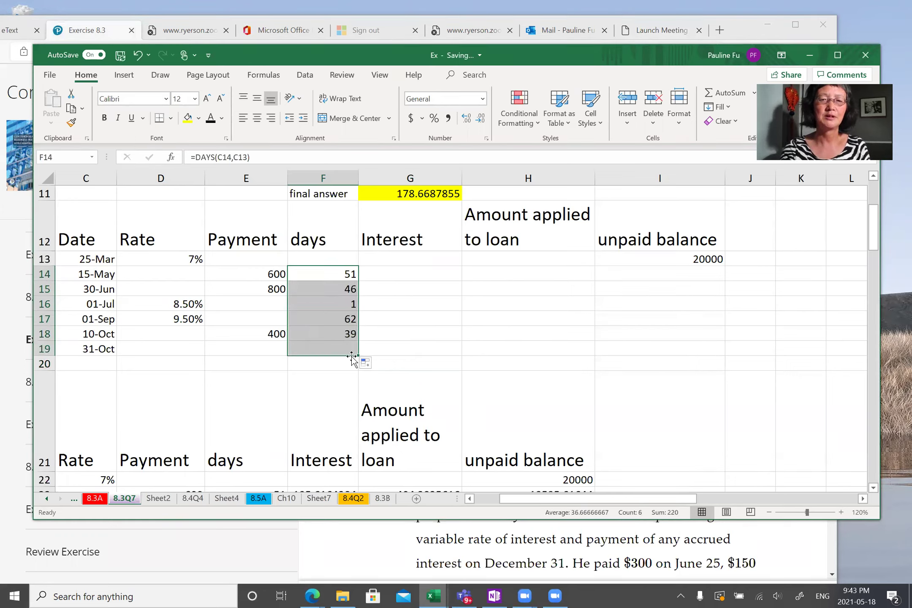
left_click(327, 349)
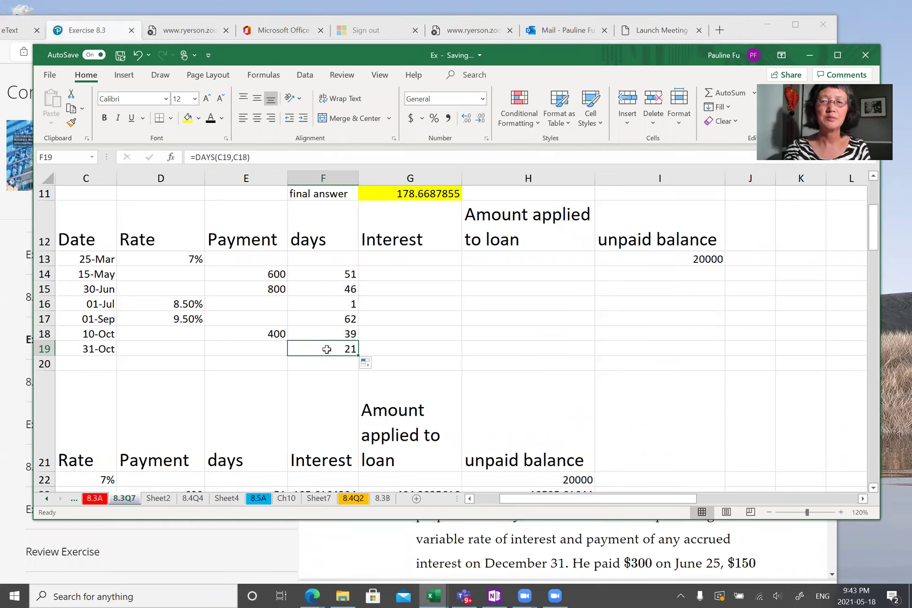
type("2")
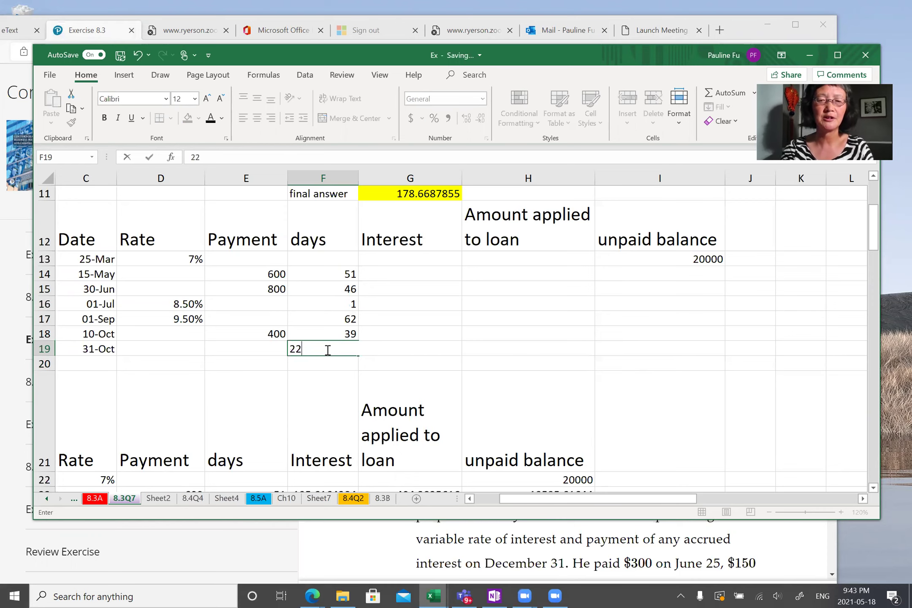
key("Return")
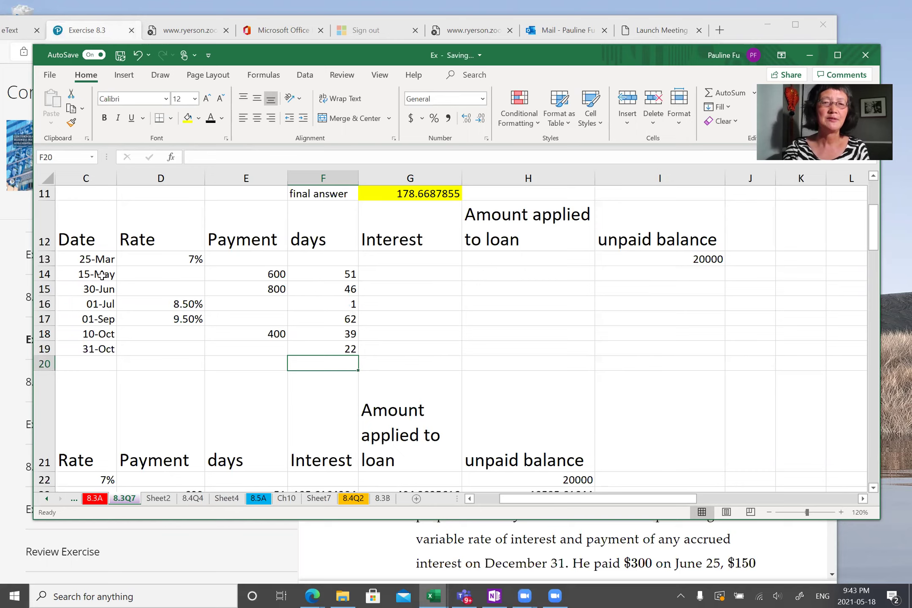
Step: Enter the 15-May interest in G14 from the 20000 balance, 7% rate and 51 days
left_click(241, 277)
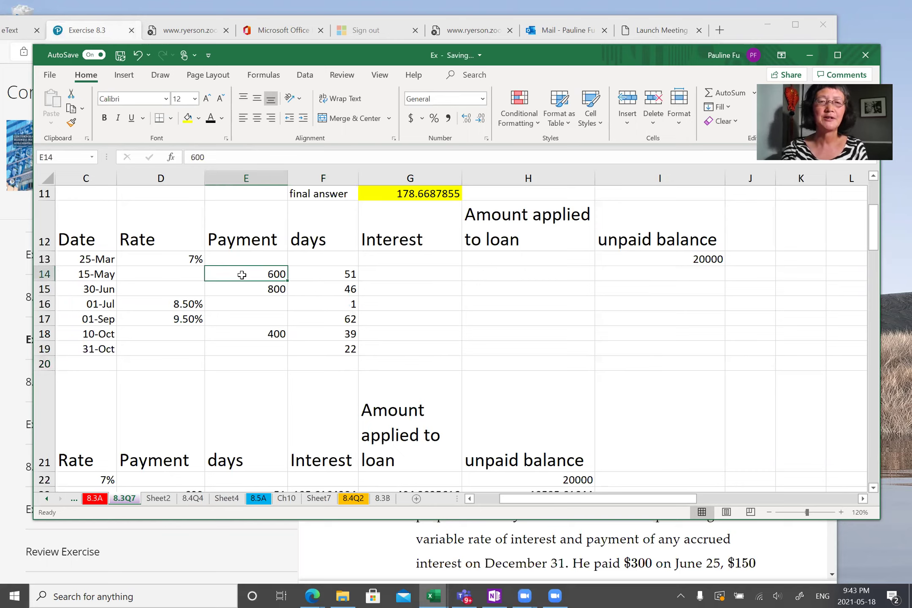
left_click(413, 277)
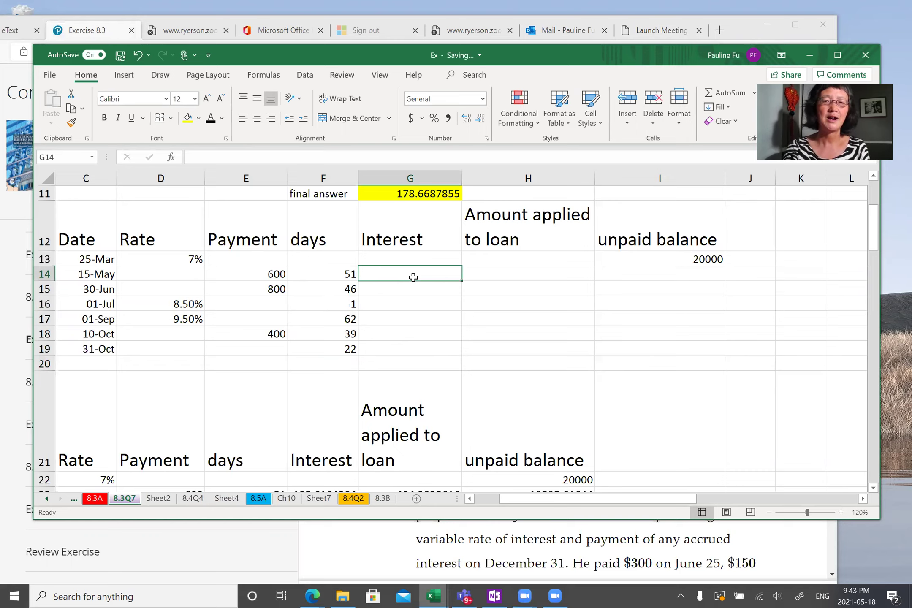
type("=")
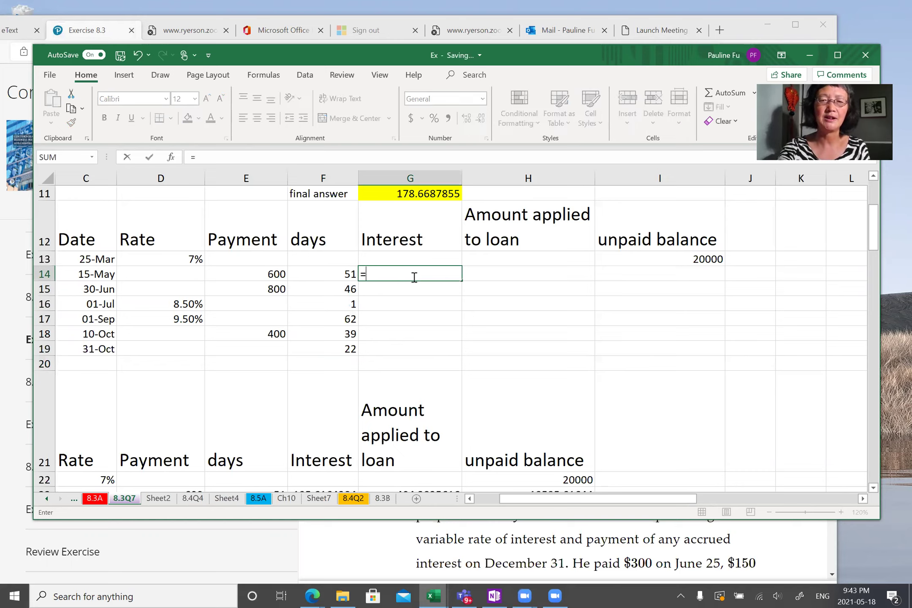
left_click(640, 263)
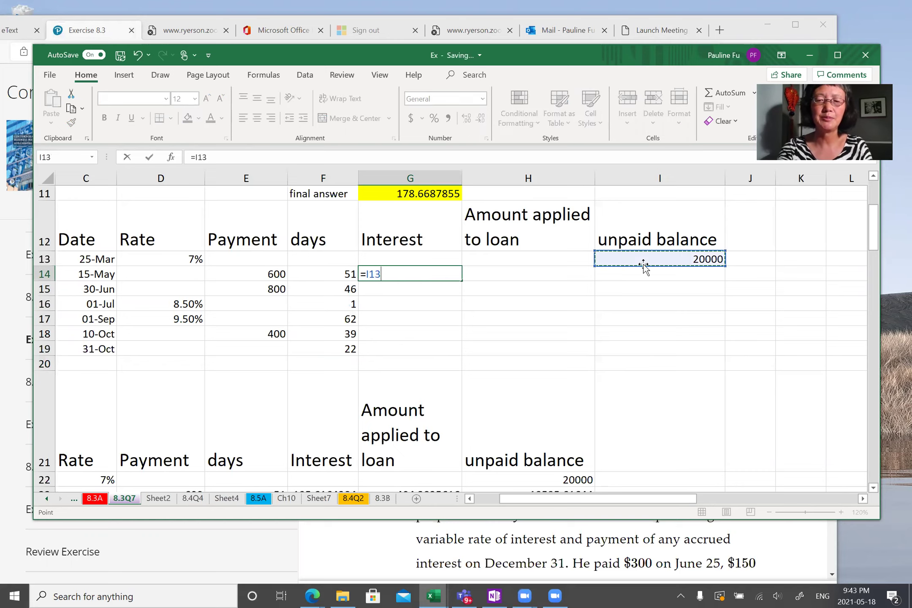
type("*")
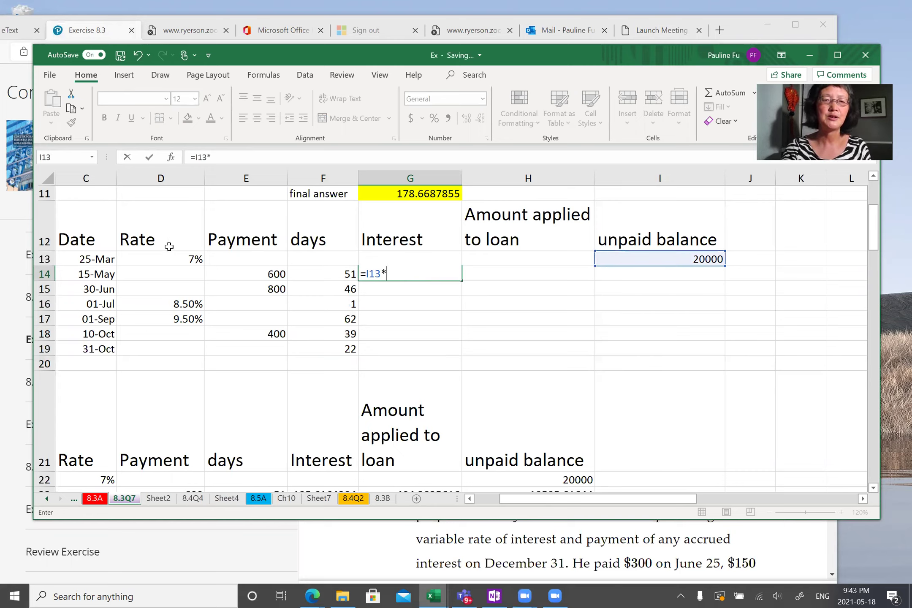
left_click(186, 258)
type("*")
left_click(330, 272)
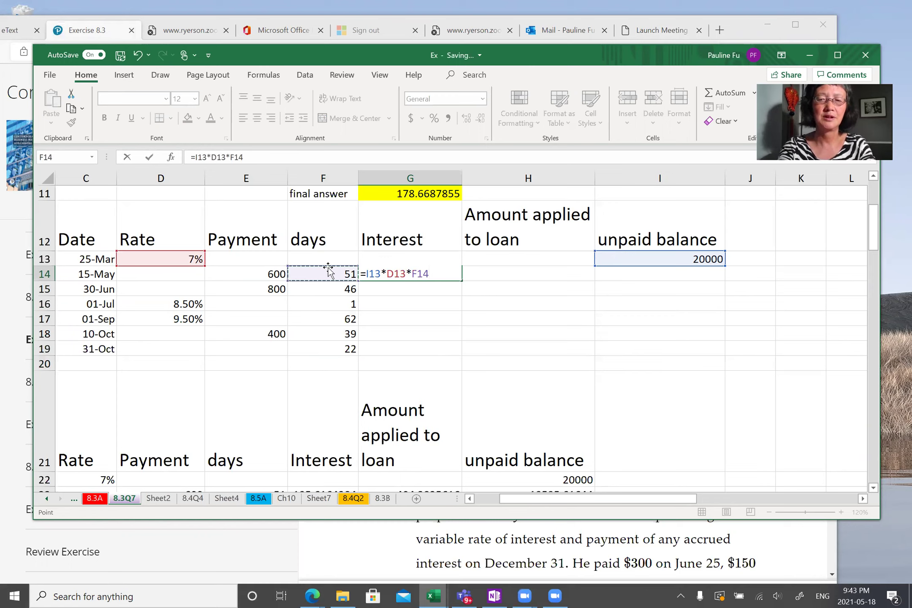
type("/365")
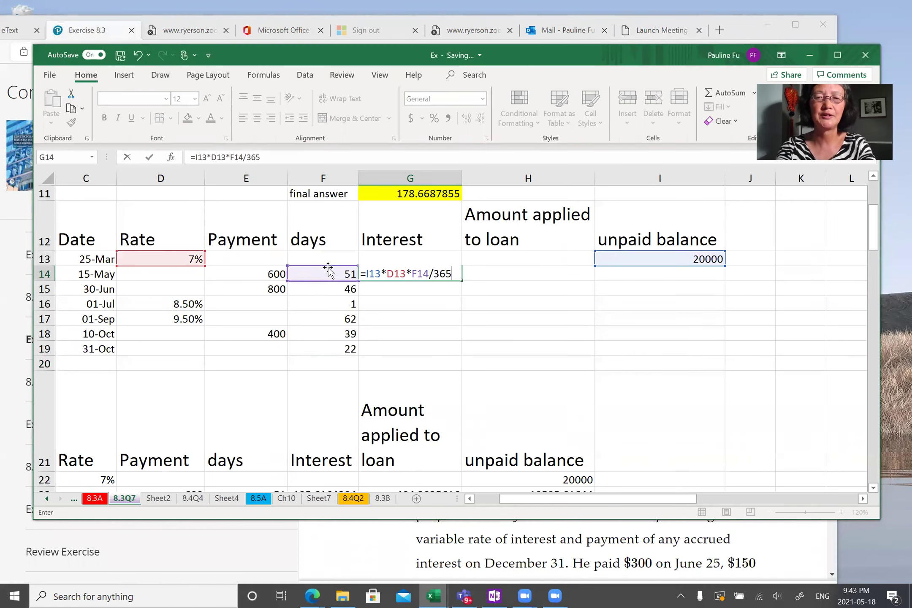
key("Return")
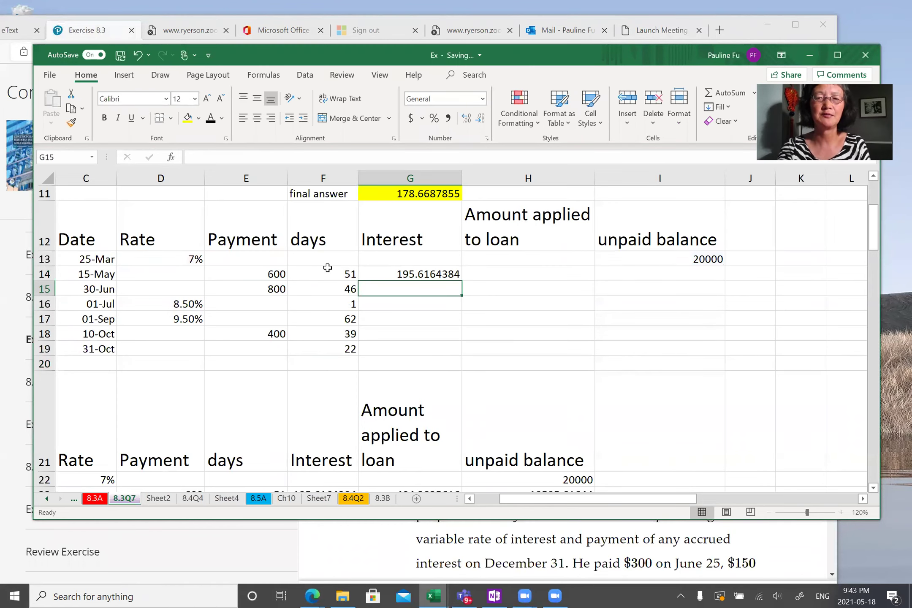
left_click(447, 275)
Step: Enter =E14-G14 in H14 for the 15-May amount applied to the loan
left_click(509, 274)
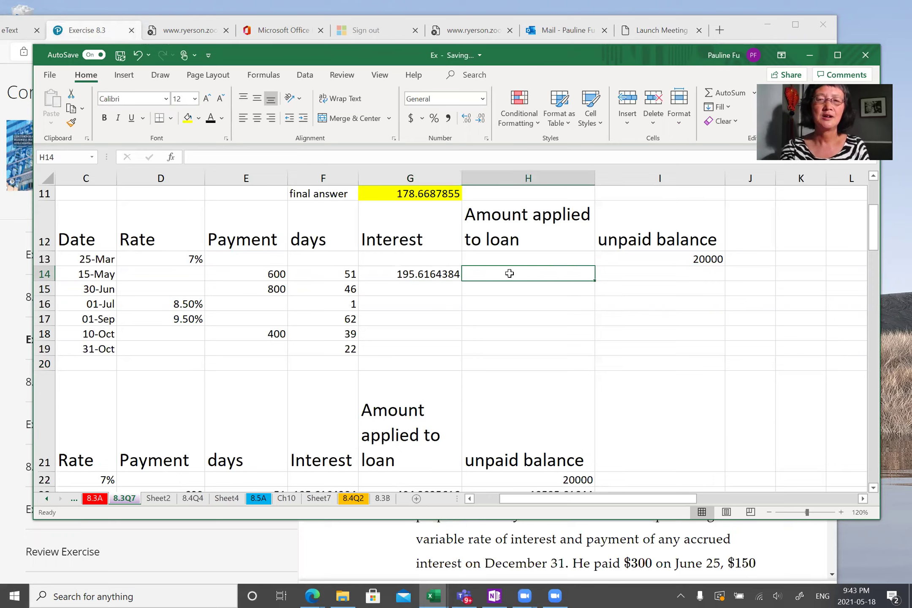
left_click(270, 275)
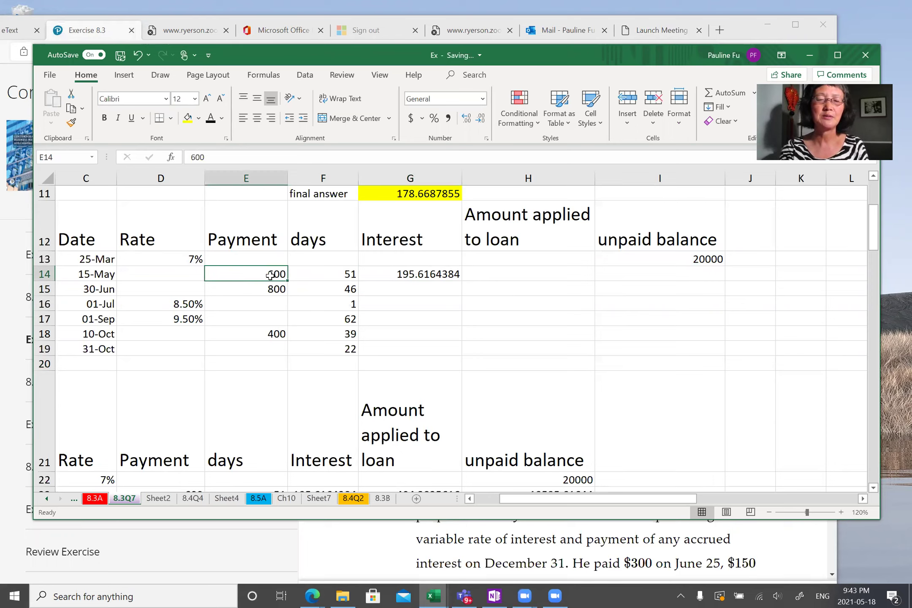
left_click(490, 273)
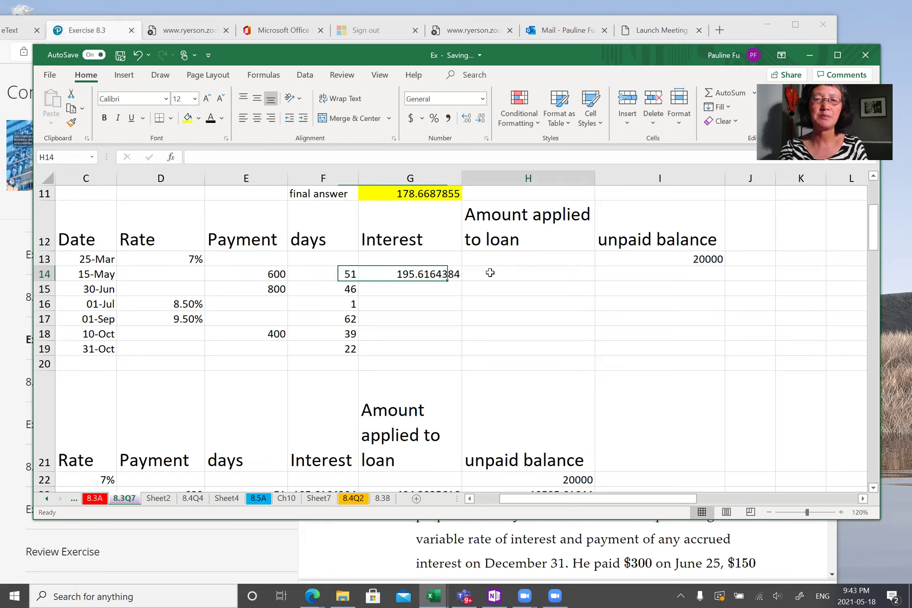
type("=")
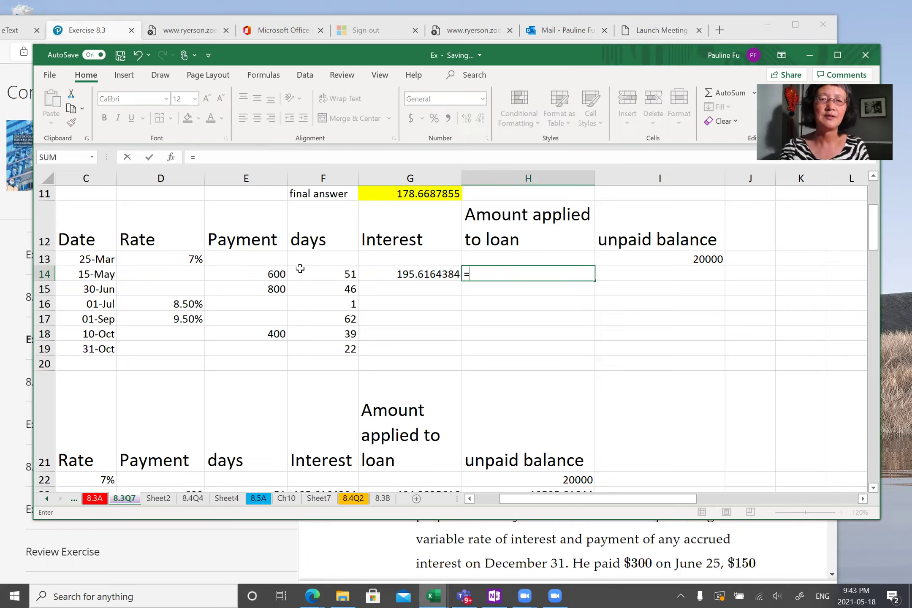
left_click(279, 273)
type("-")
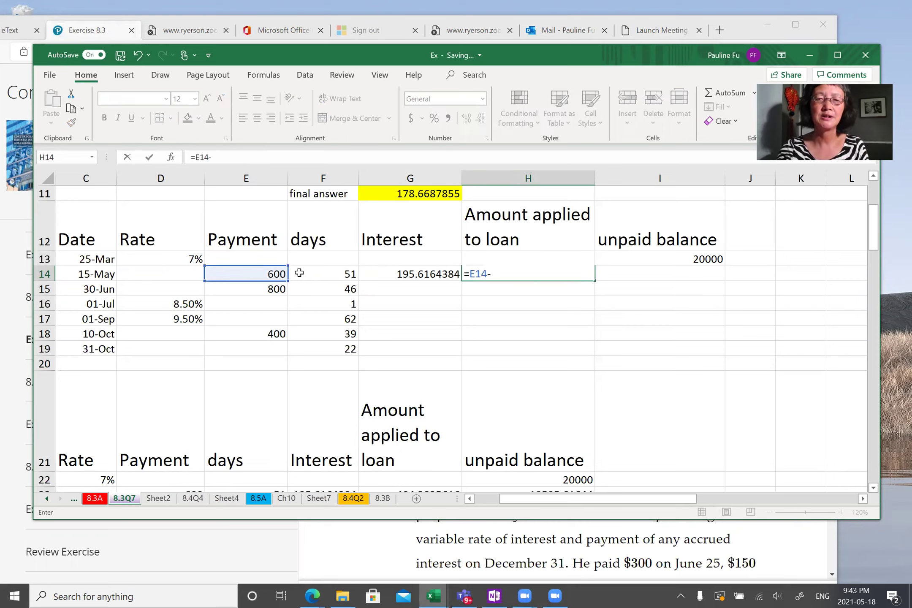
left_click(383, 276)
key("Return")
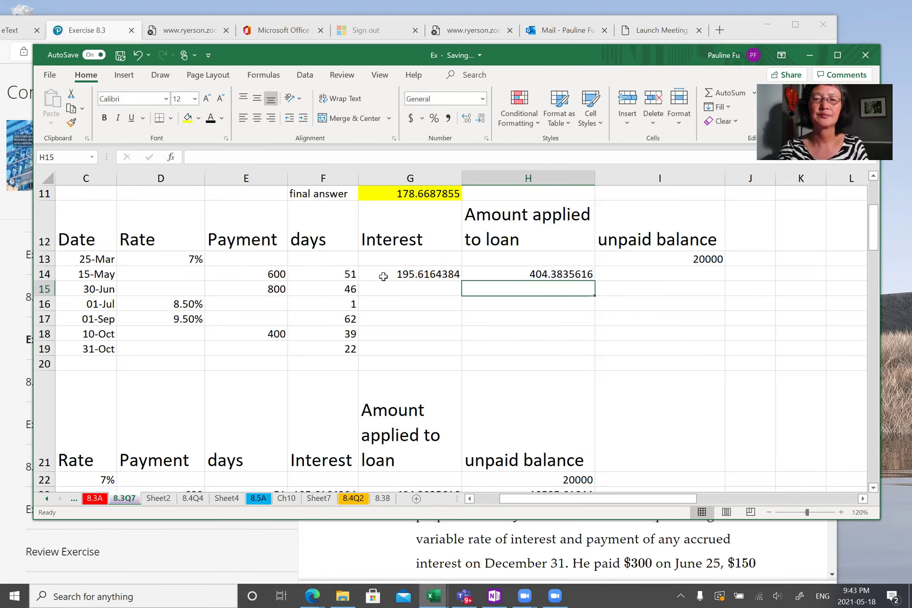
Step: Enter =I13-H14 in I14 for the 15-May unpaid balance
left_click(662, 275)
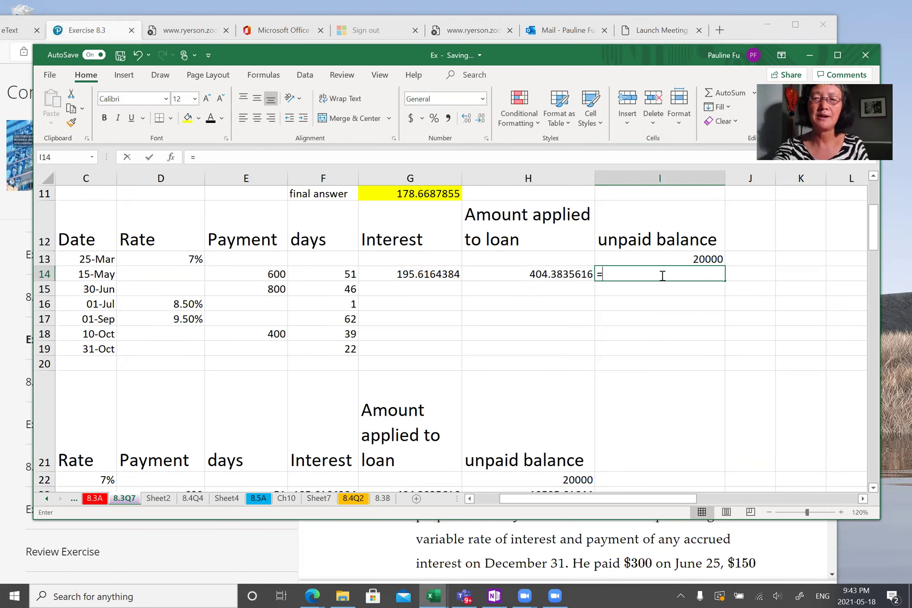
type("=")
left_click(658, 260)
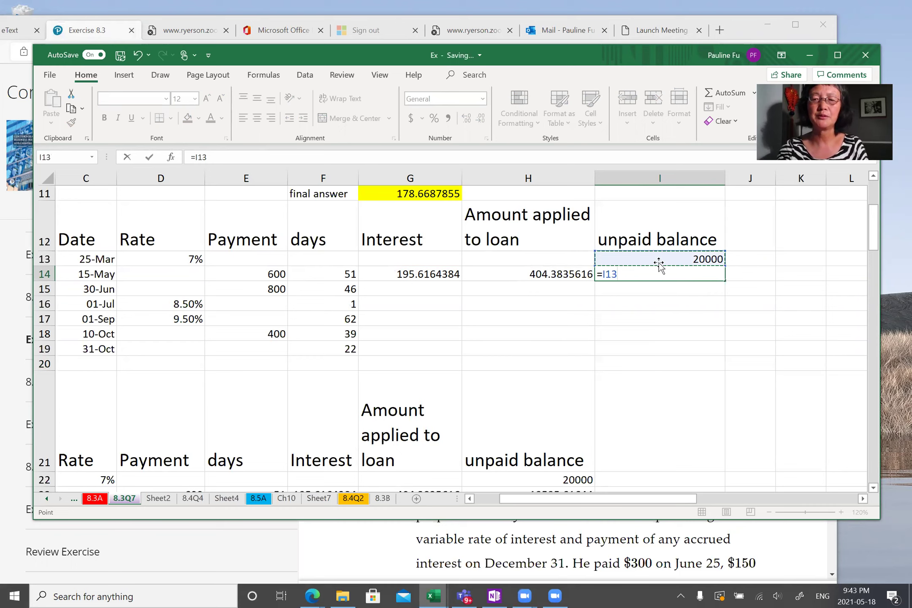
type("-")
left_click(555, 275)
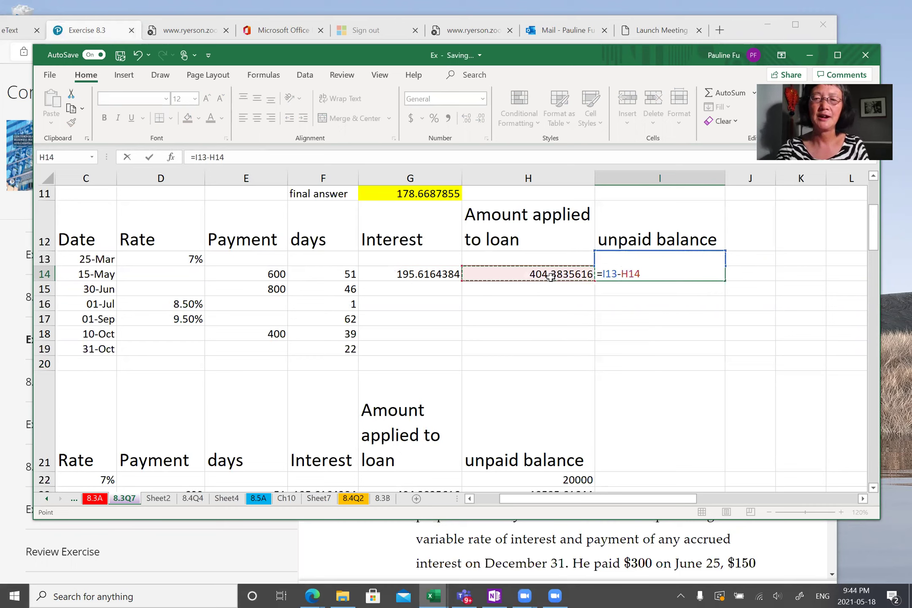
key("Return")
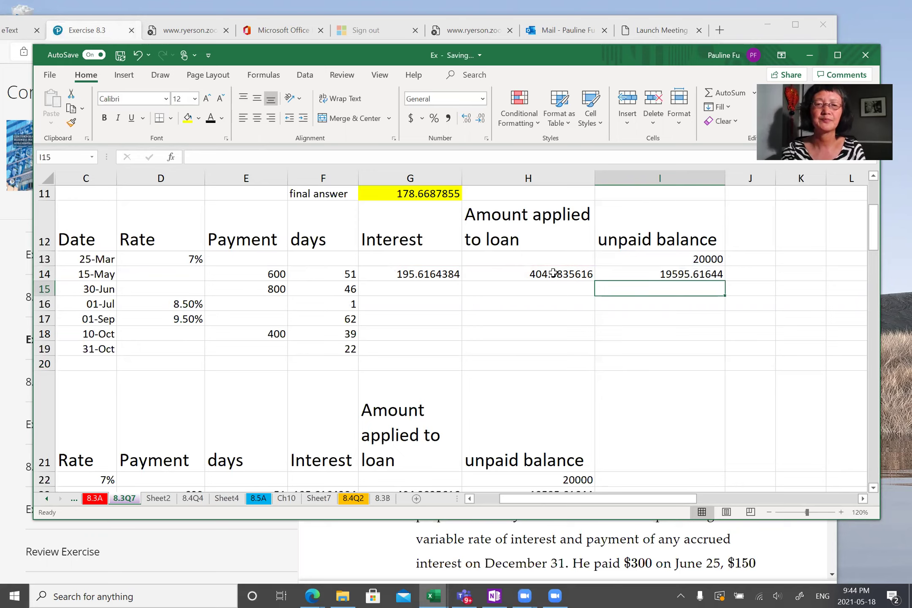
Step: Enter the 30-Jun interest =I14*D13*F15/365 in G15
left_click(422, 289)
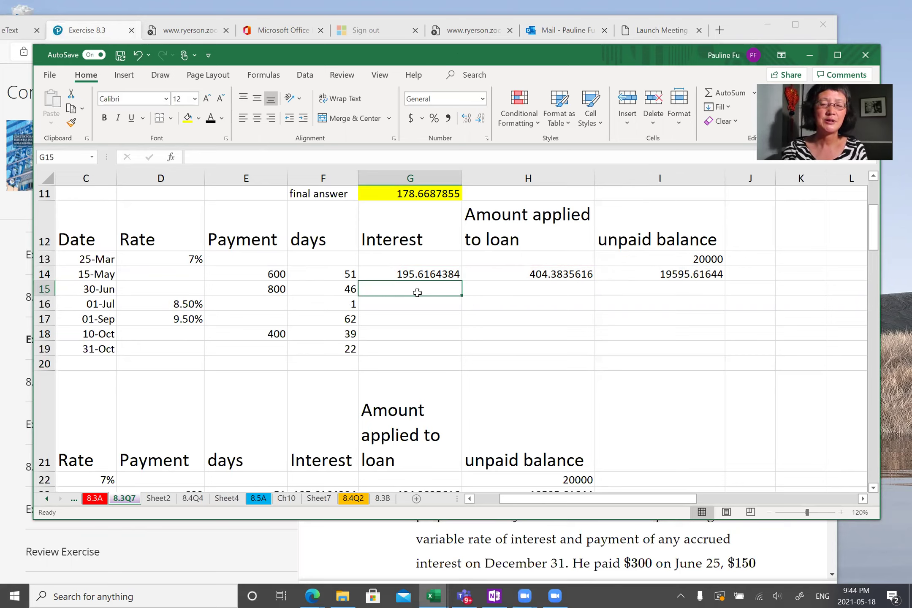
type("=")
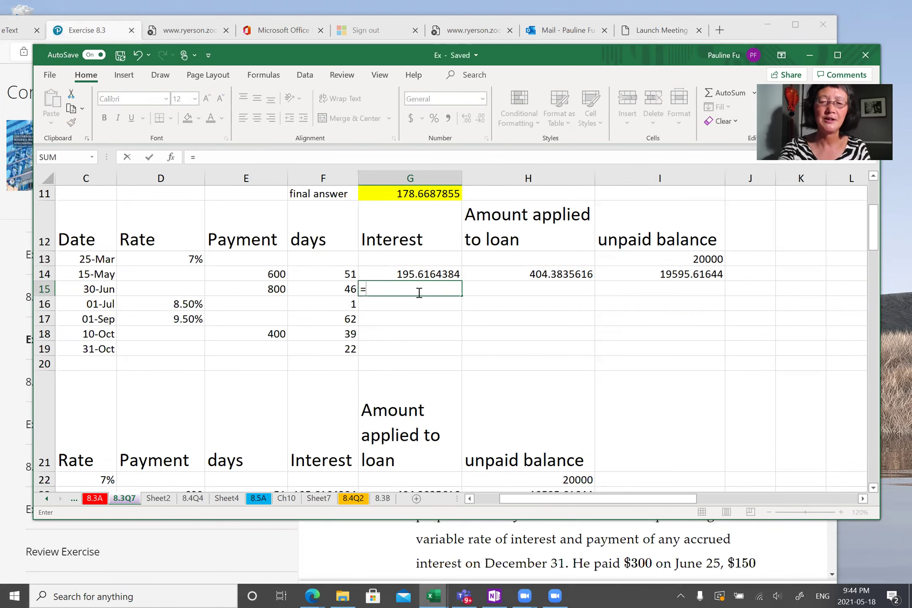
left_click(635, 277)
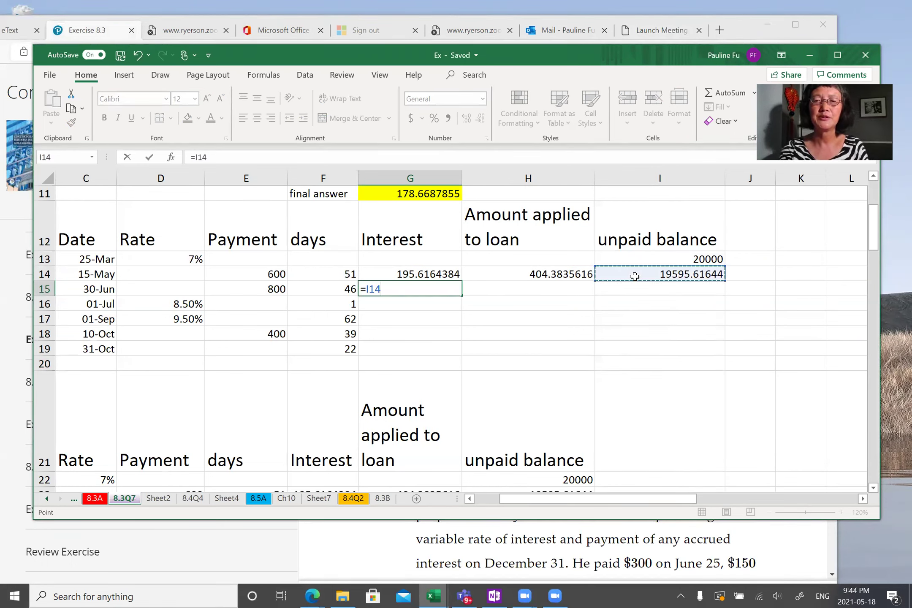
type("*")
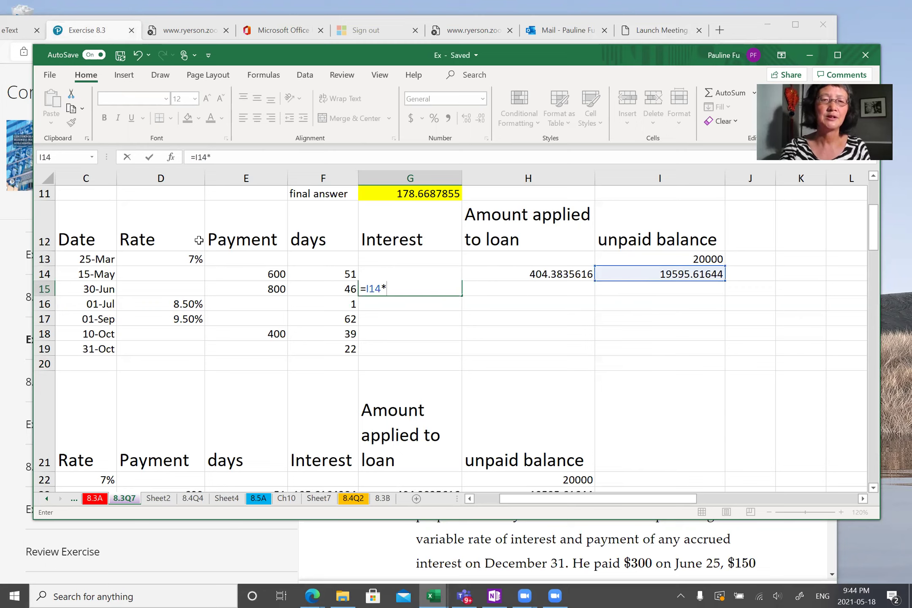
left_click(166, 261)
type("*")
left_click(344, 288)
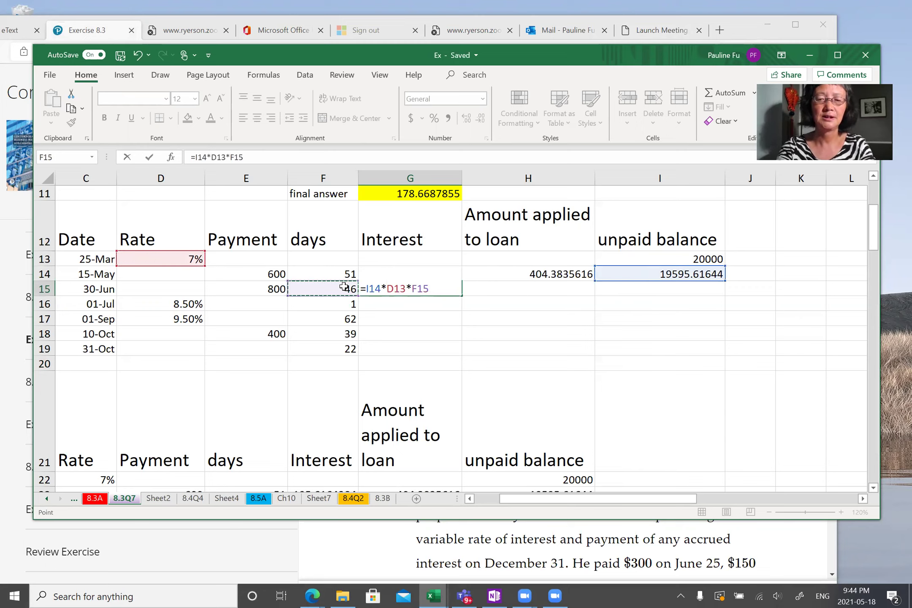
type("/365")
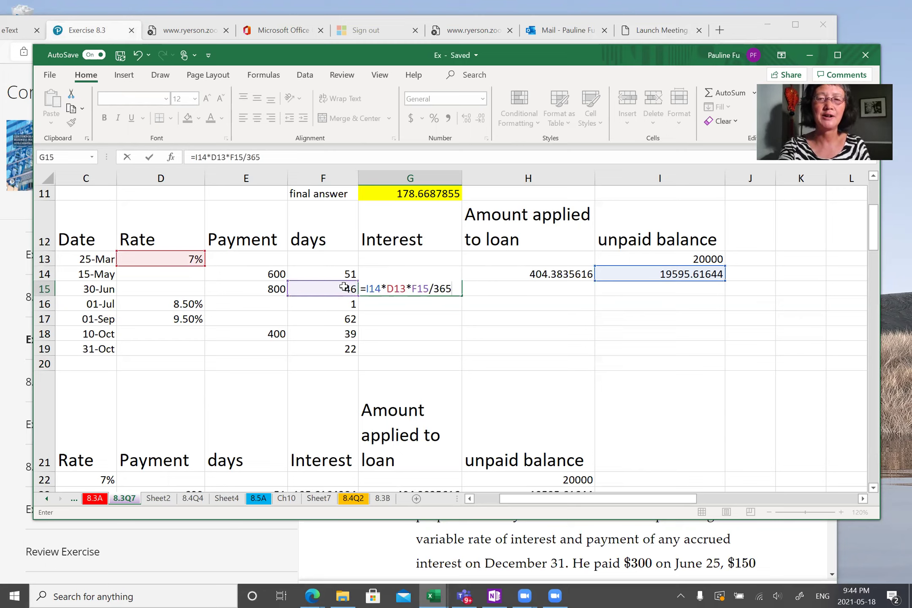
key("Return")
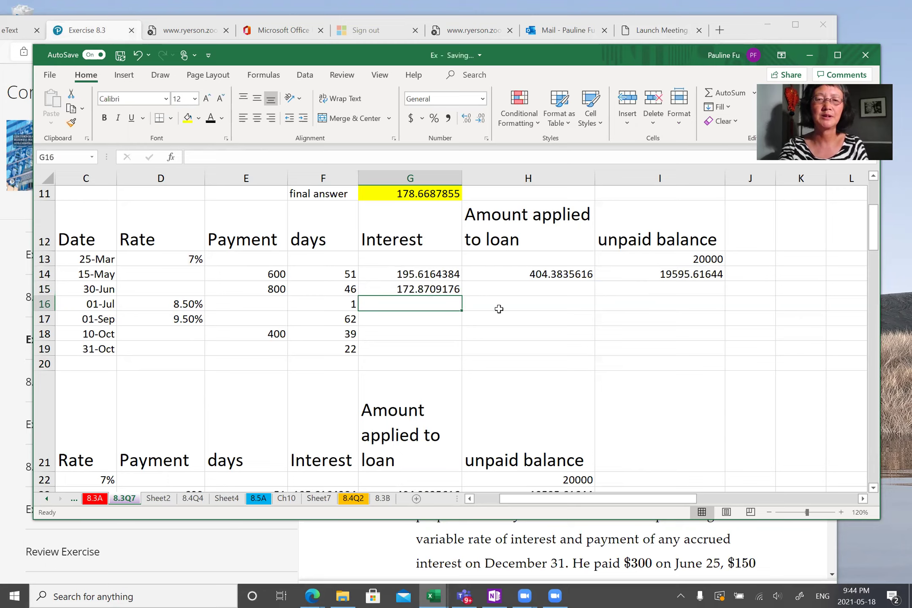
Step: Enter =E15-G15 in H15 for the 30-Jun amount applied to the loan
left_click(257, 291)
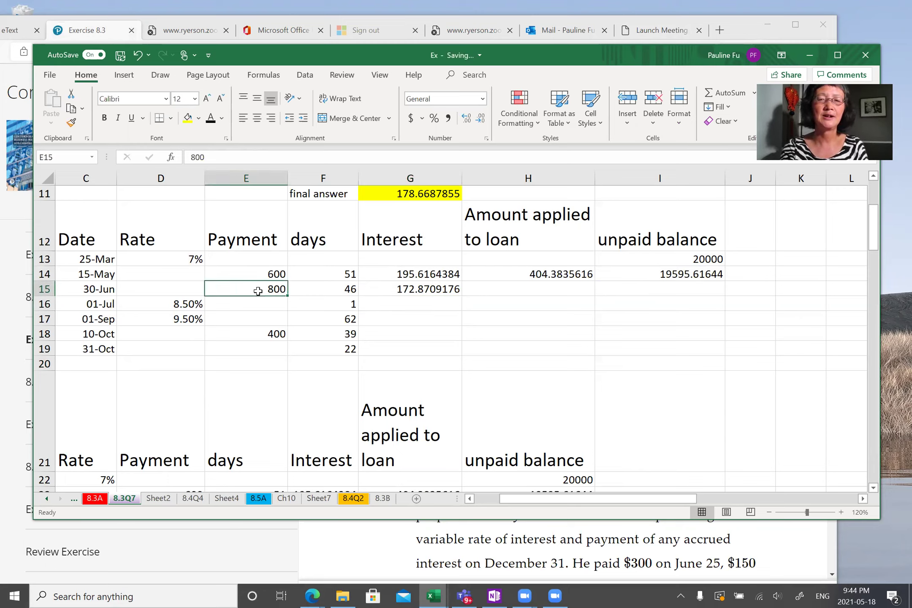
double_click(522, 288)
type("=")
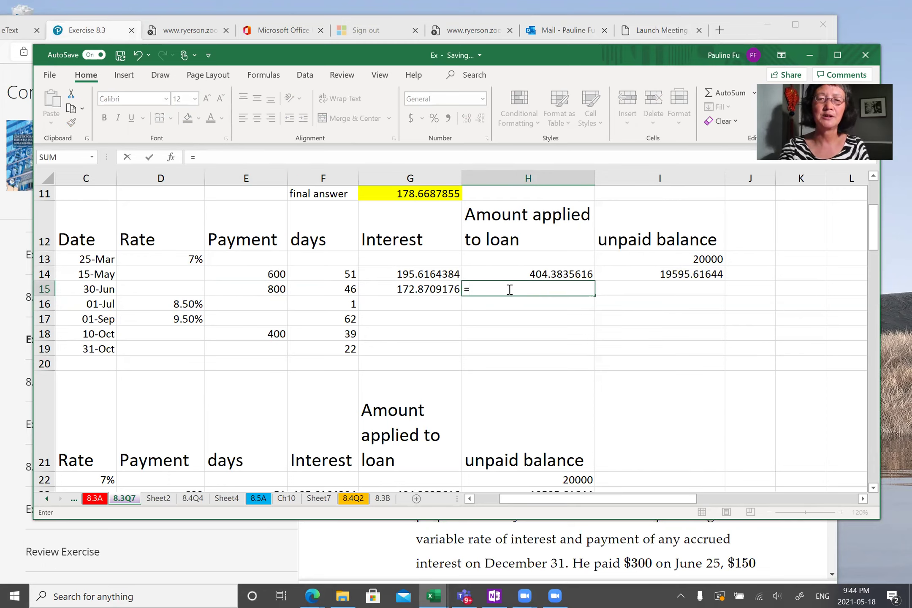
left_click(253, 294)
type("-")
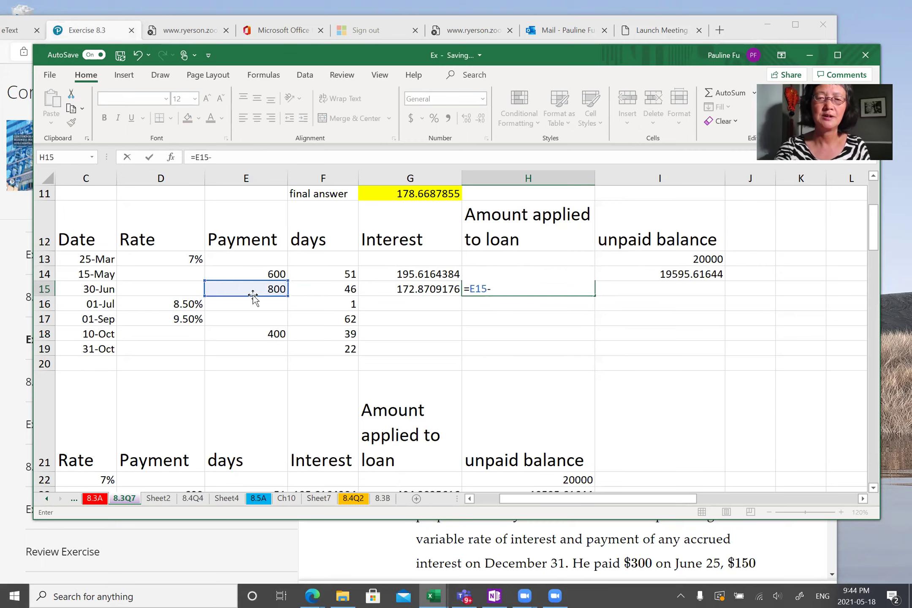
left_click(397, 288)
key("Return")
Step: Enter =I14-H15 in I15 for the 30-Jun unpaid balance of 18968.48736
left_click(632, 286)
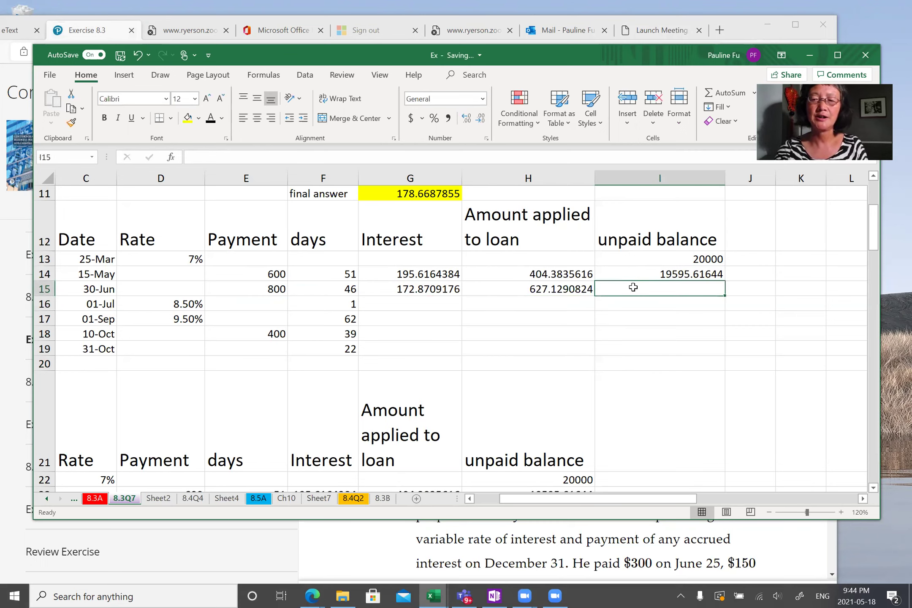
type("=")
left_click(636, 275)
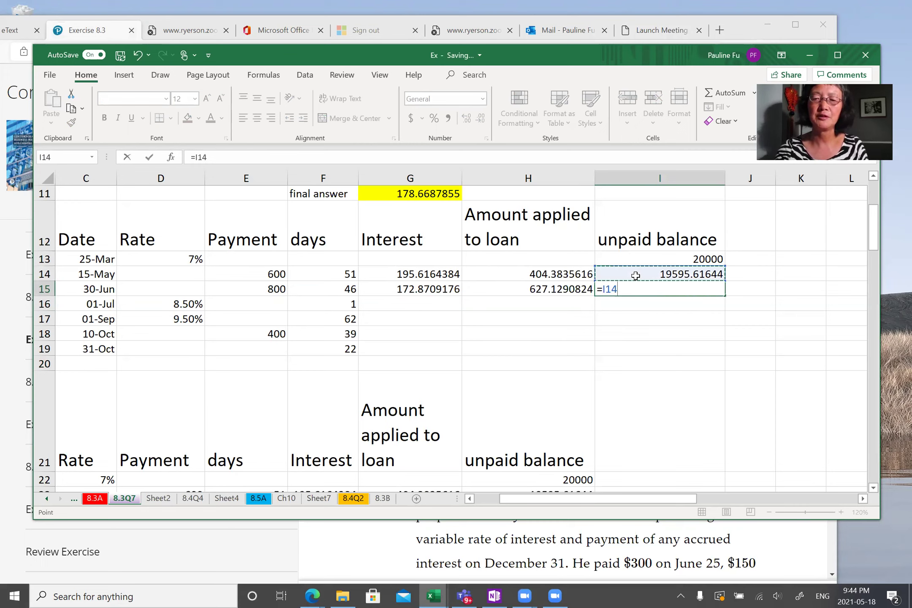
type("-")
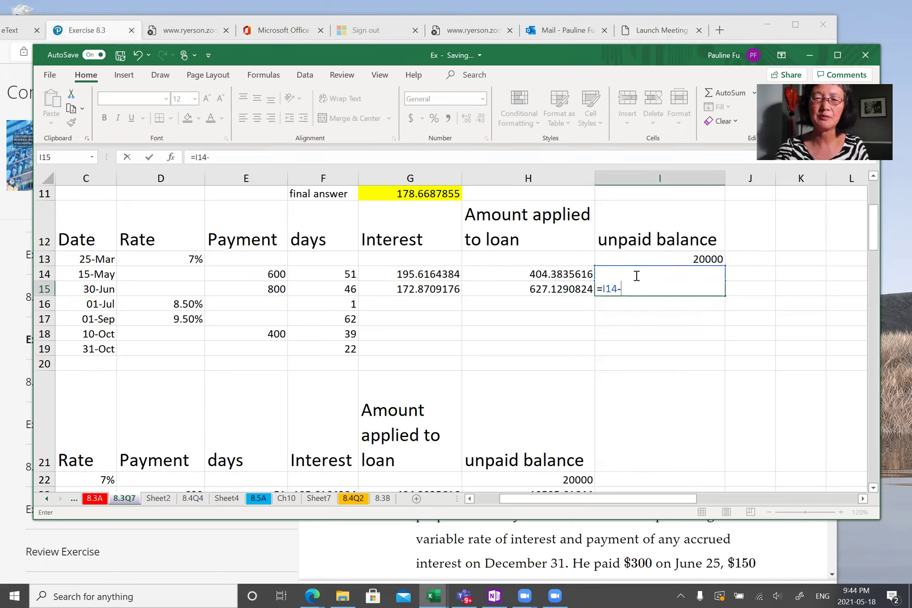
left_click(531, 289)
key("Return")
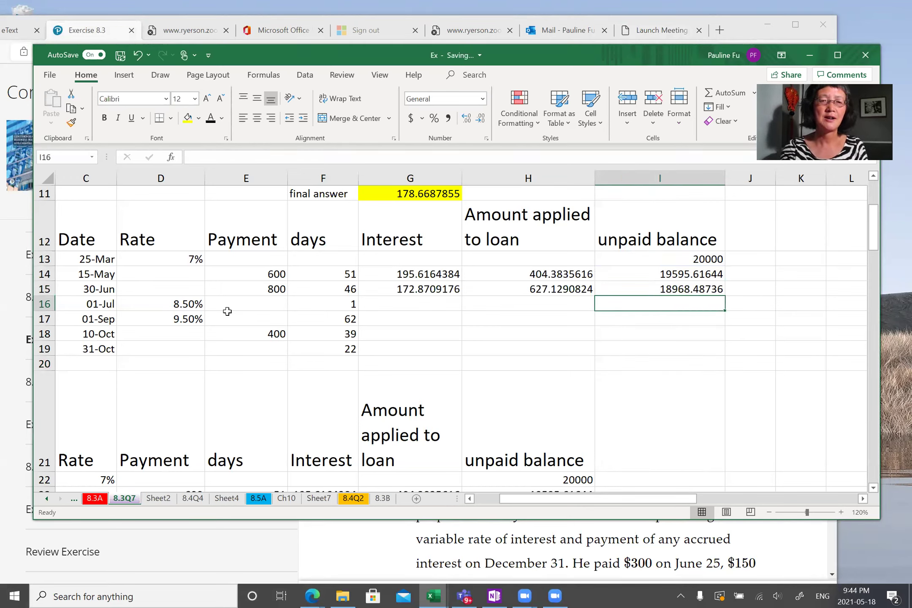
Step: Enter the 01-Jul interest =I15*D13*F16/365 in G16 and fill the unpaid balance down to I19
left_click(405, 303)
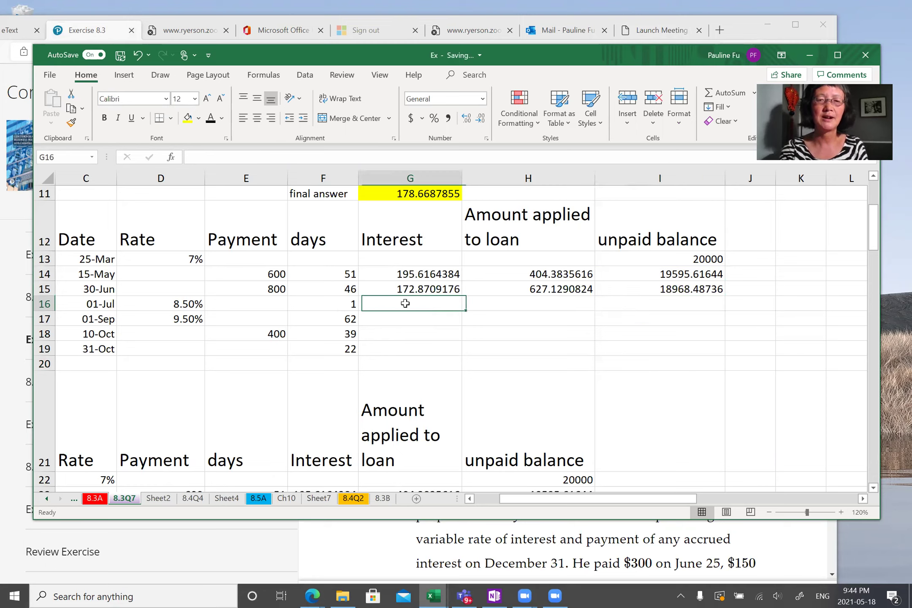
type("=")
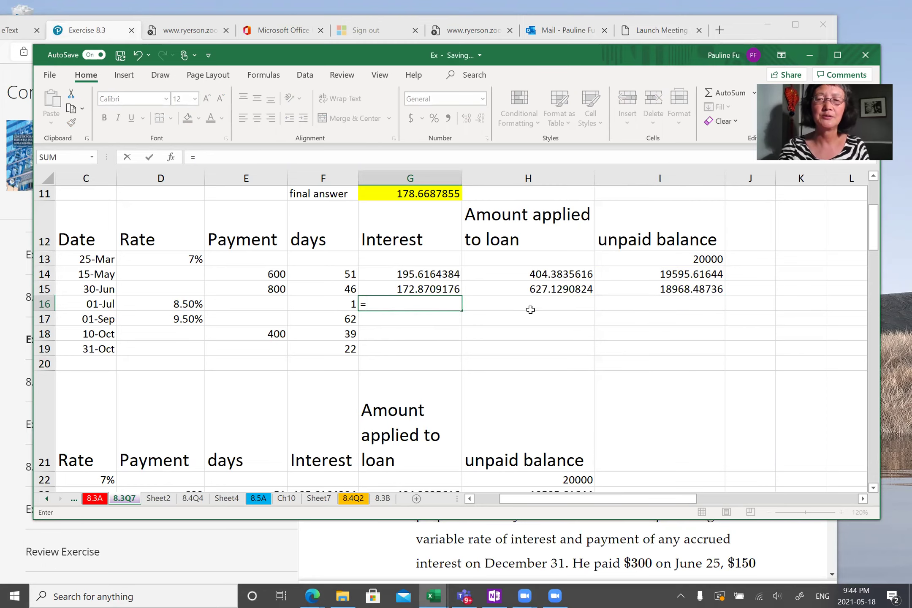
left_click(677, 286)
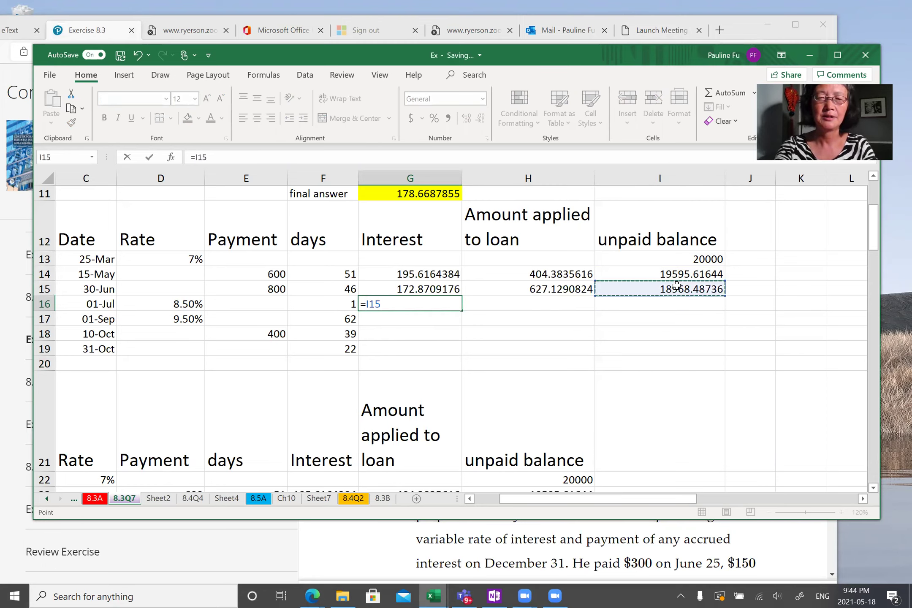
type("*")
left_click(179, 256)
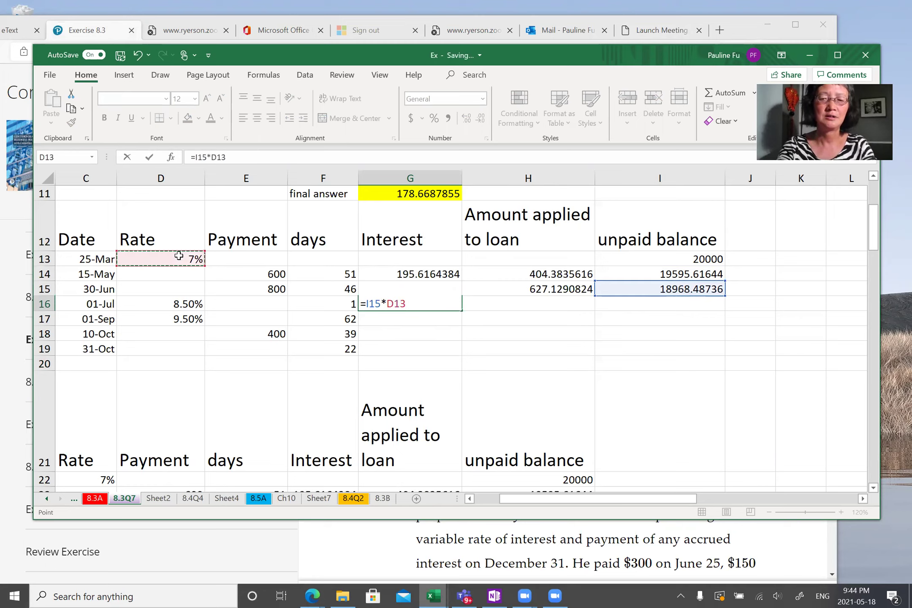
type("*")
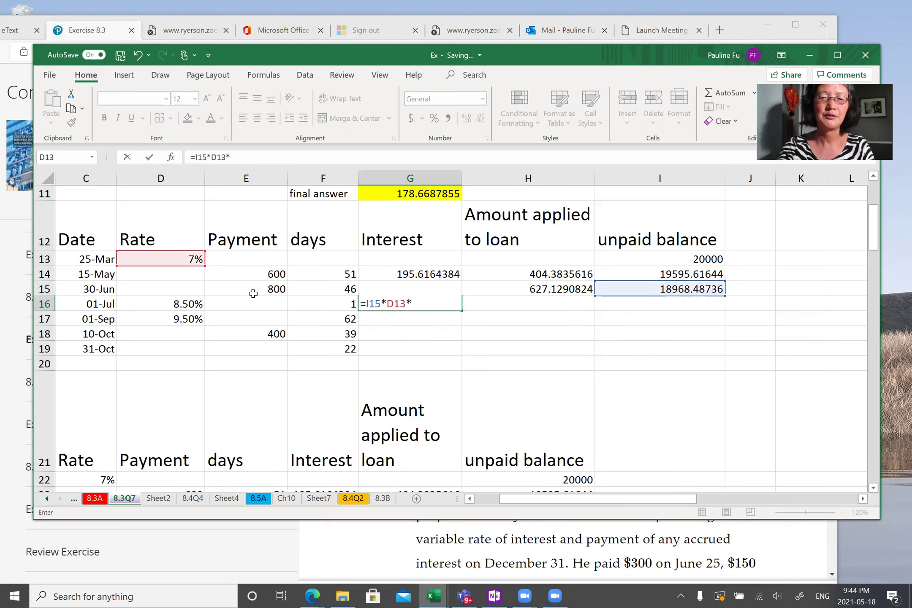
left_click(315, 304)
type("/365")
key("Return")
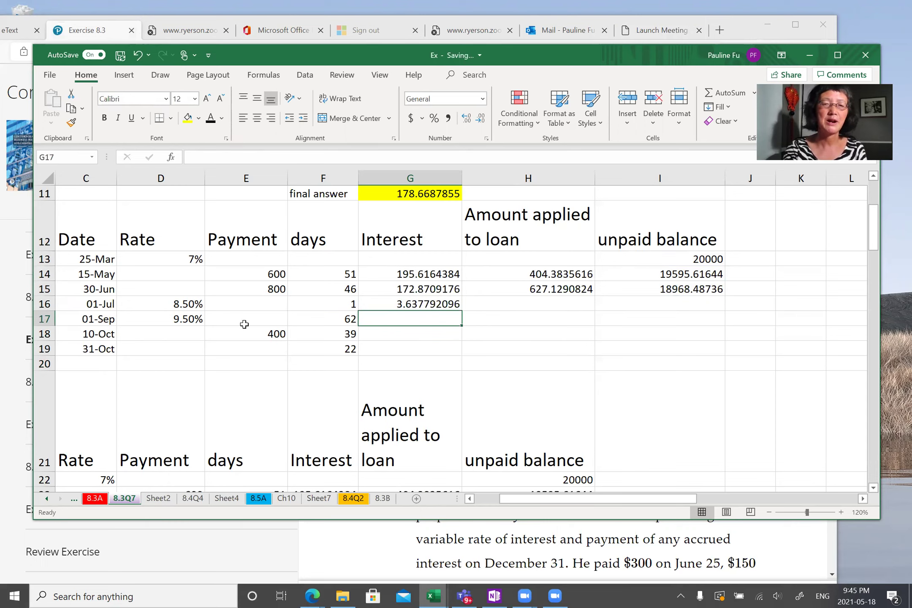
left_click(650, 290)
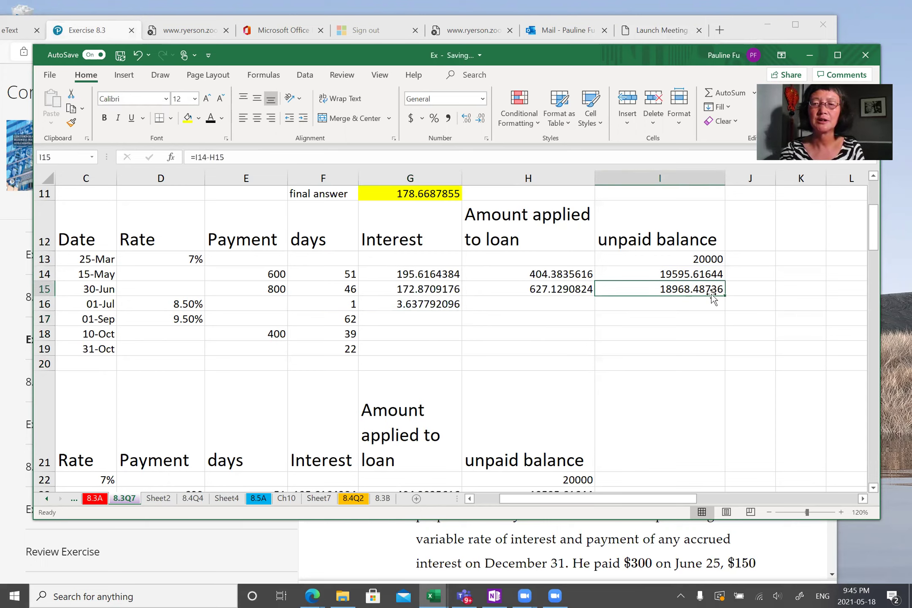
left_click_drag(724, 296, 722, 349)
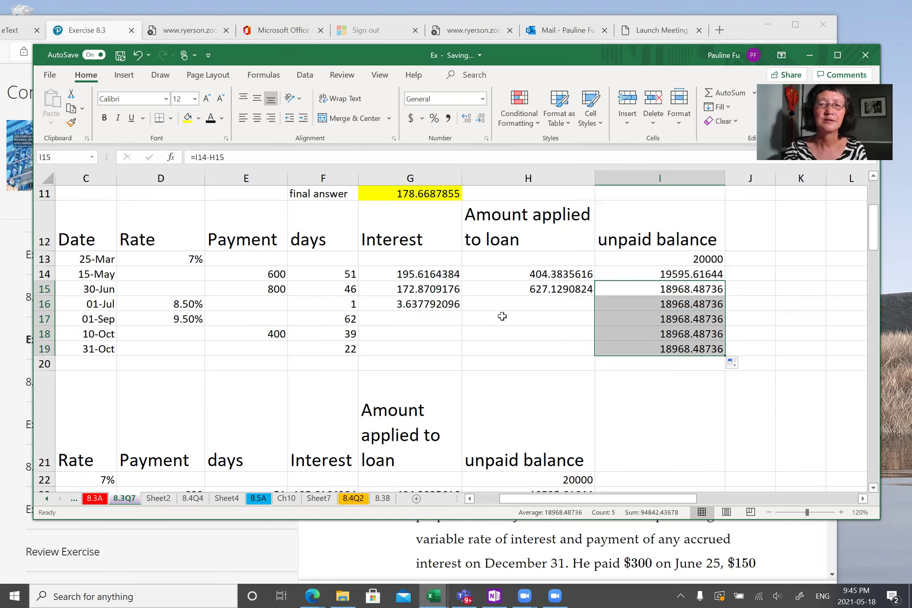
Step: Enter the 01-Sep interest =I16*D16*F17/365 in G17, giving 273.8737763
left_click(413, 316)
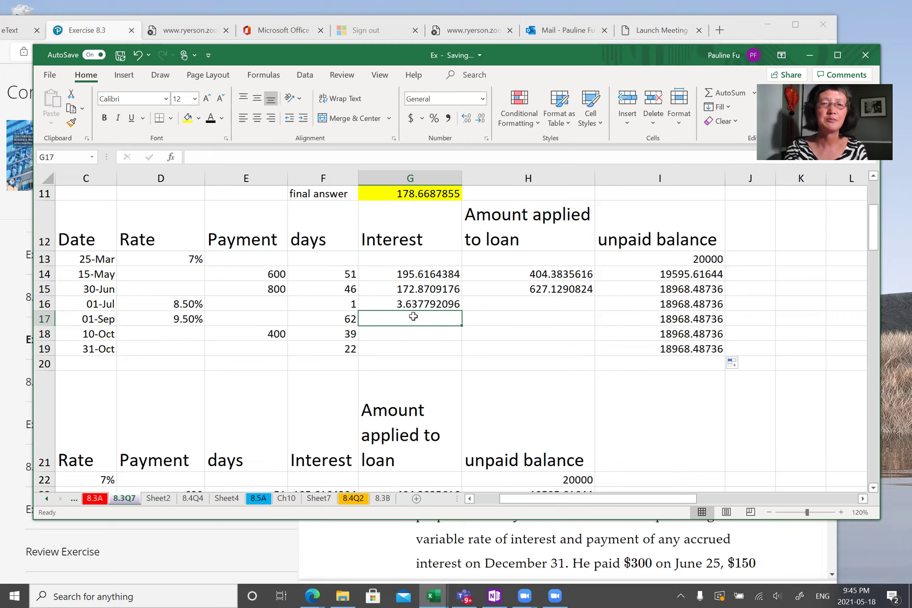
type("=")
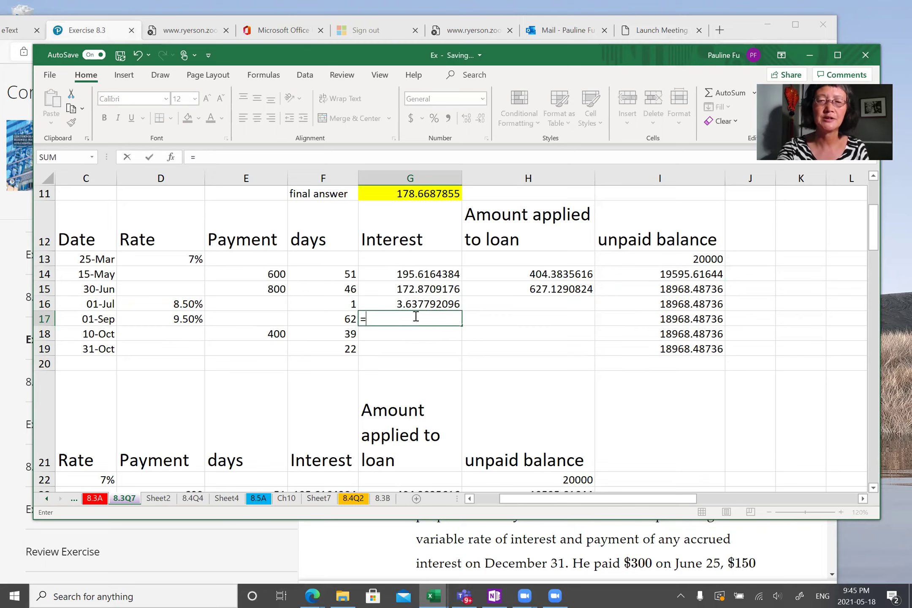
left_click(650, 309)
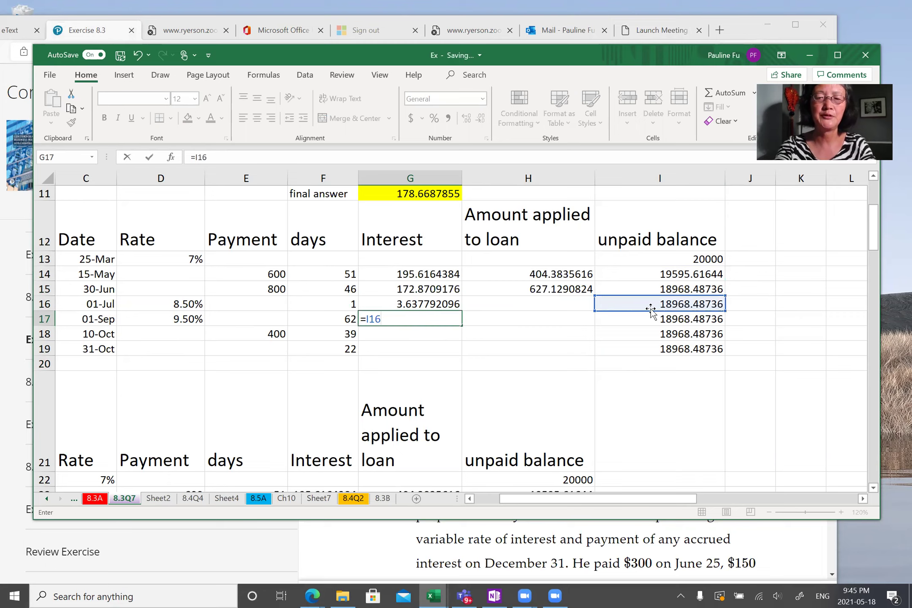
type("*")
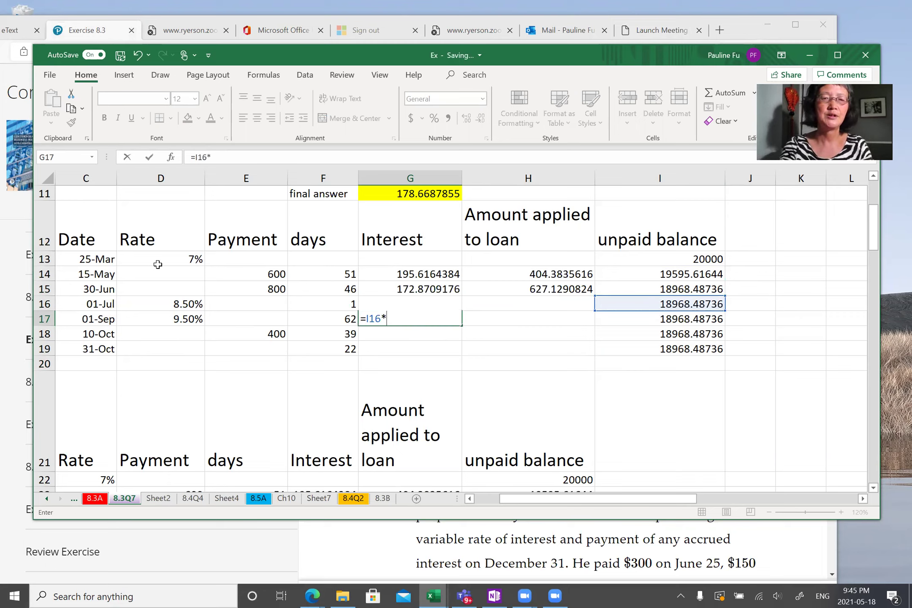
left_click(180, 304)
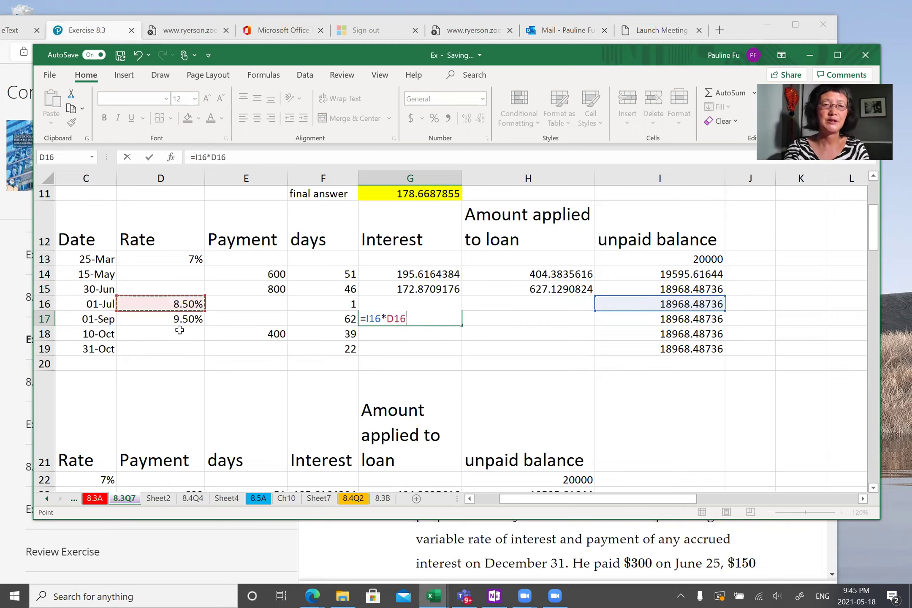
type("*")
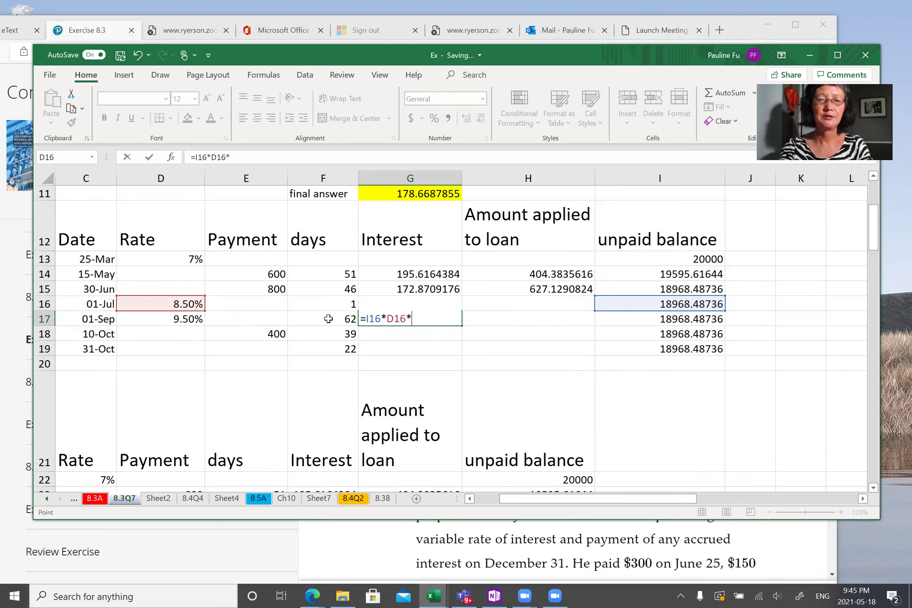
left_click(329, 318)
type("36")
key("BackSpace")
key("BackSpace")
key("BackSpace")
key("BackSpace")
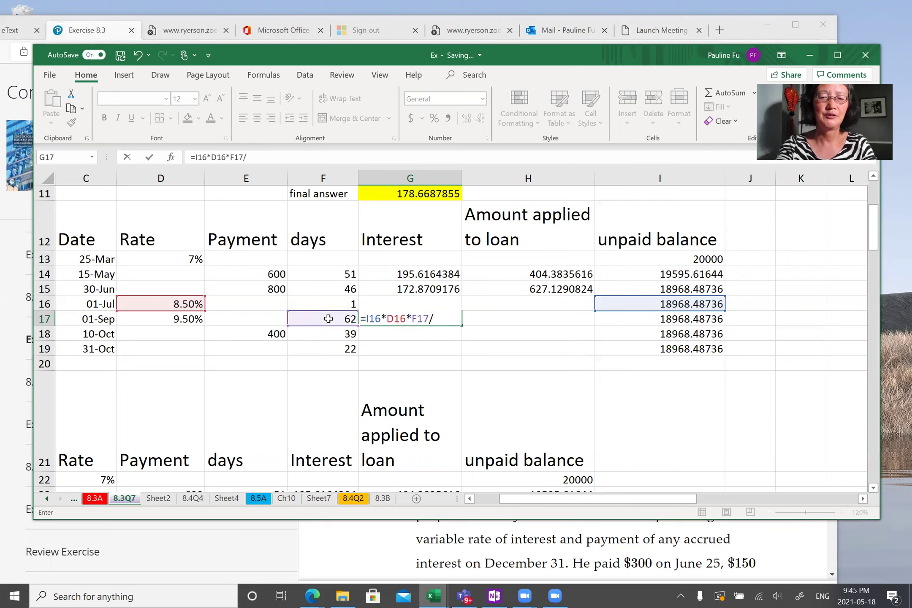
type("365")
key("Return")
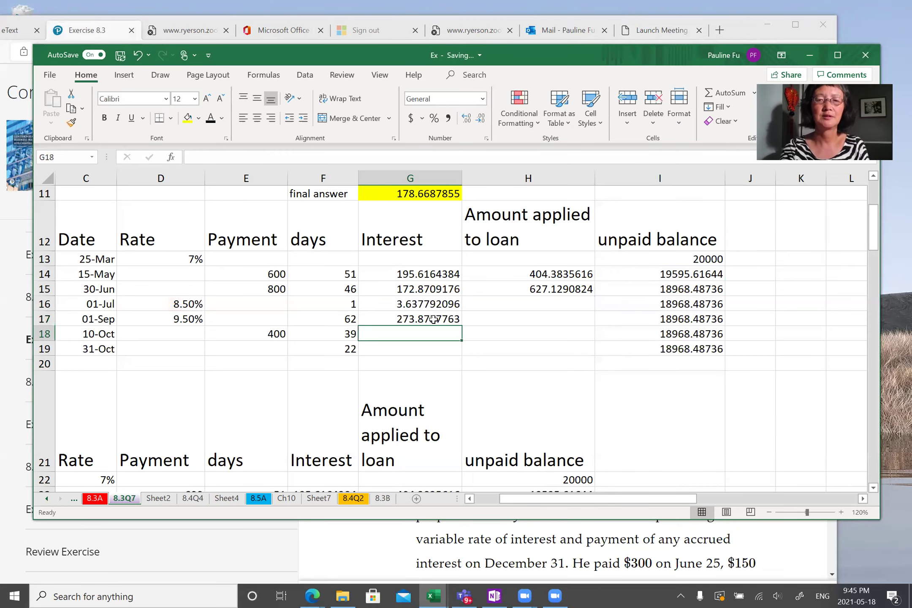
left_click(426, 319)
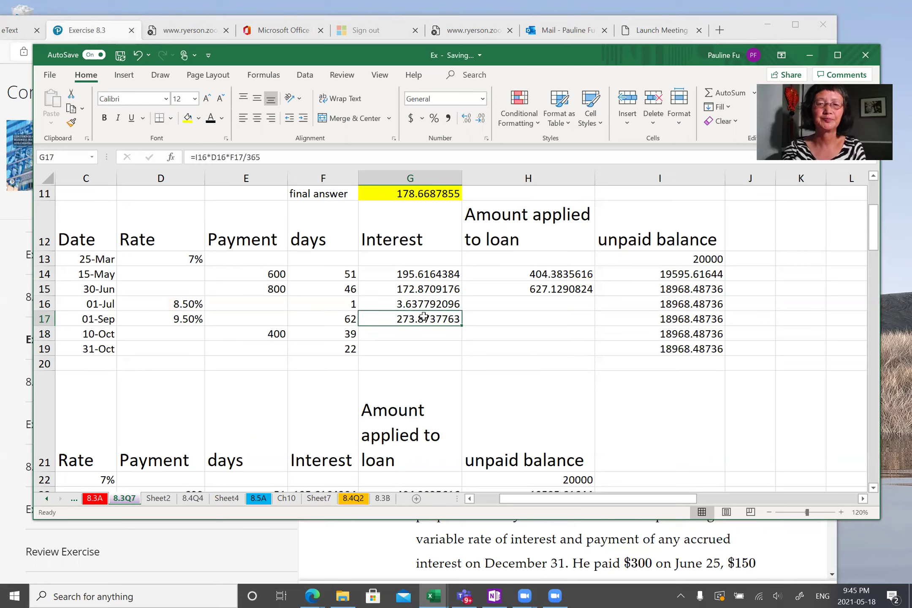
Step: Enter the 10-Oct interest =I17*D17*F18/365 in G18, giving 192.5431388
left_click(425, 341)
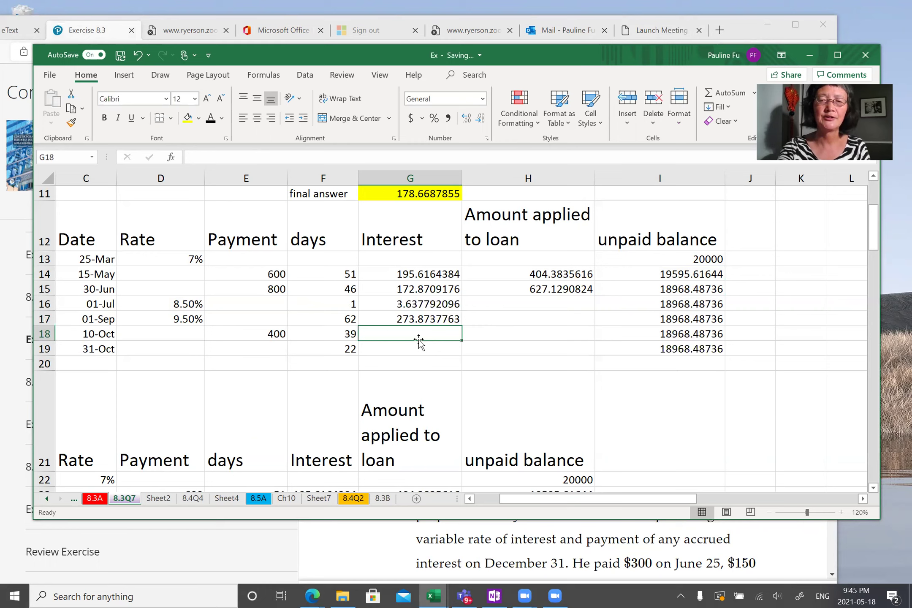
type("=")
left_click(612, 316)
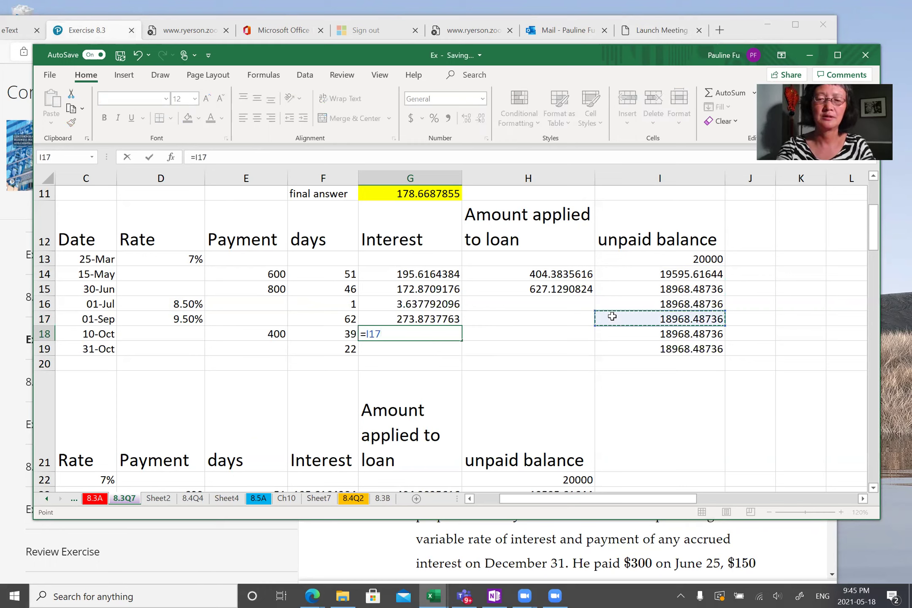
type("*")
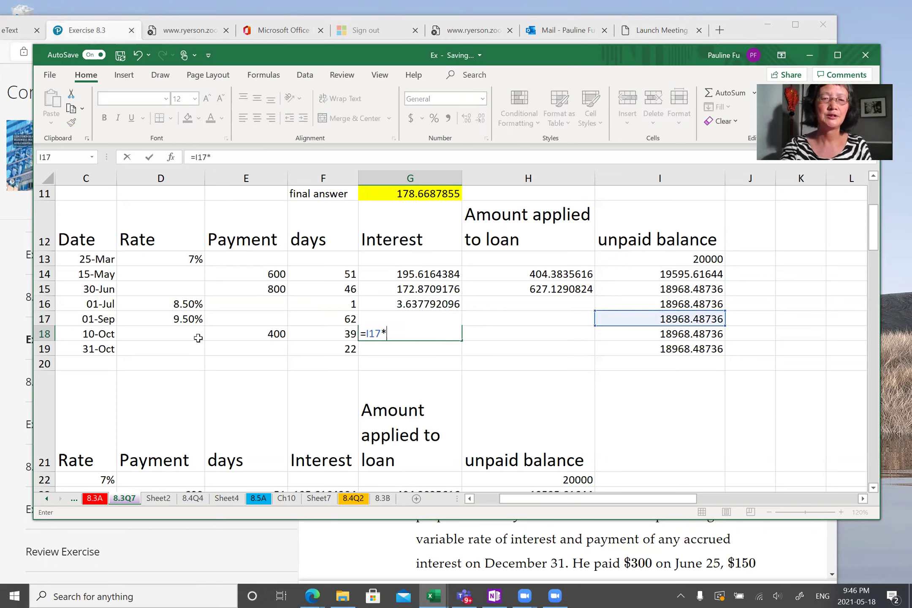
left_click(168, 319)
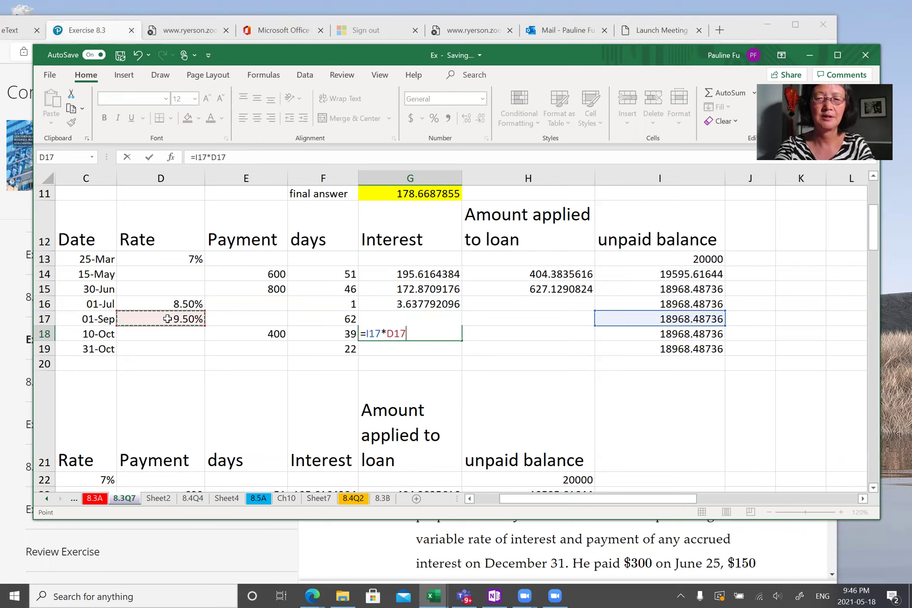
type("*")
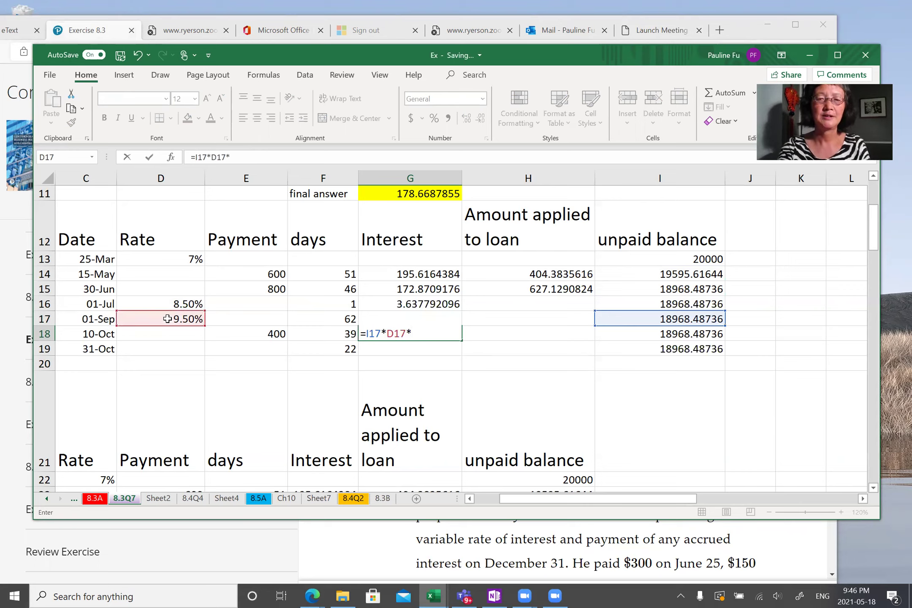
left_click(339, 335)
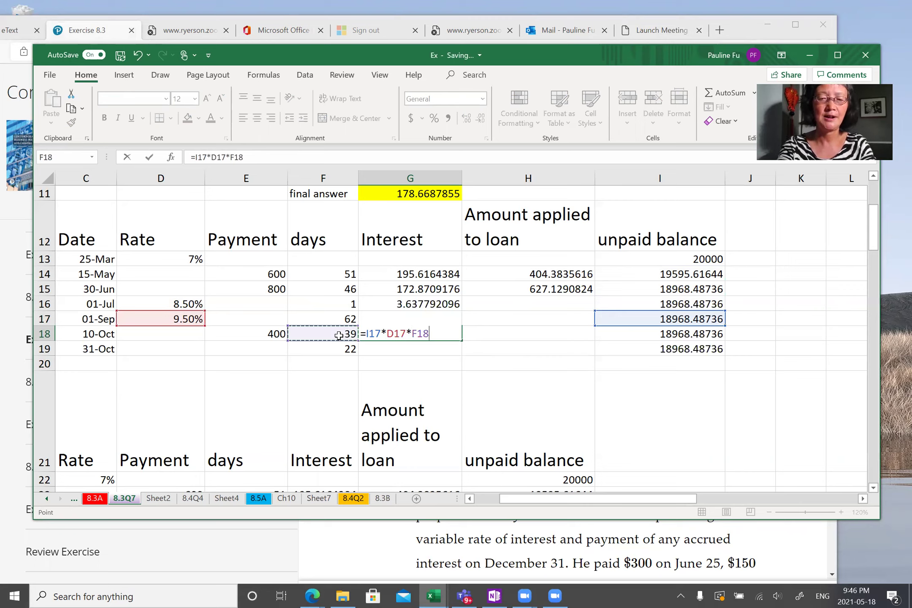
type("/36")
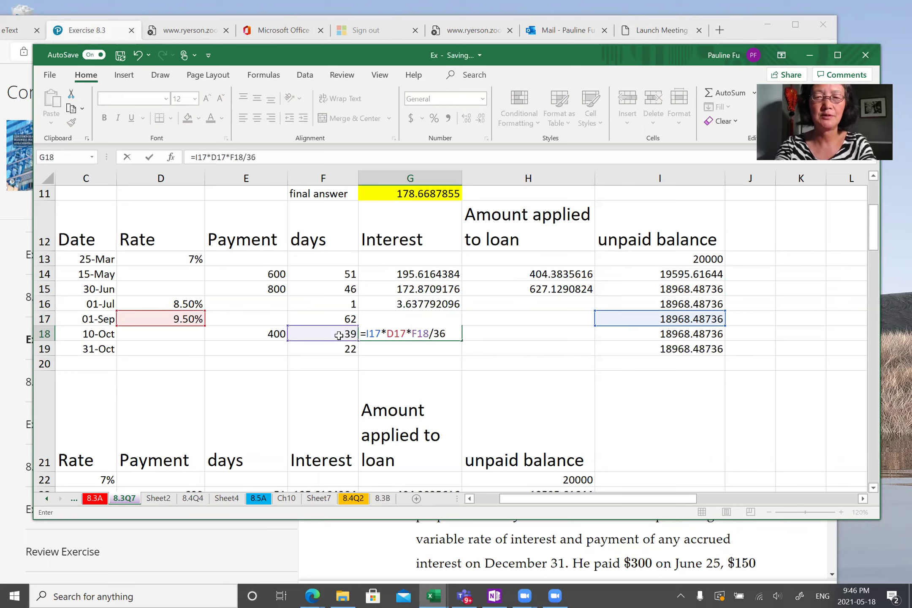
type("5")
key("Return")
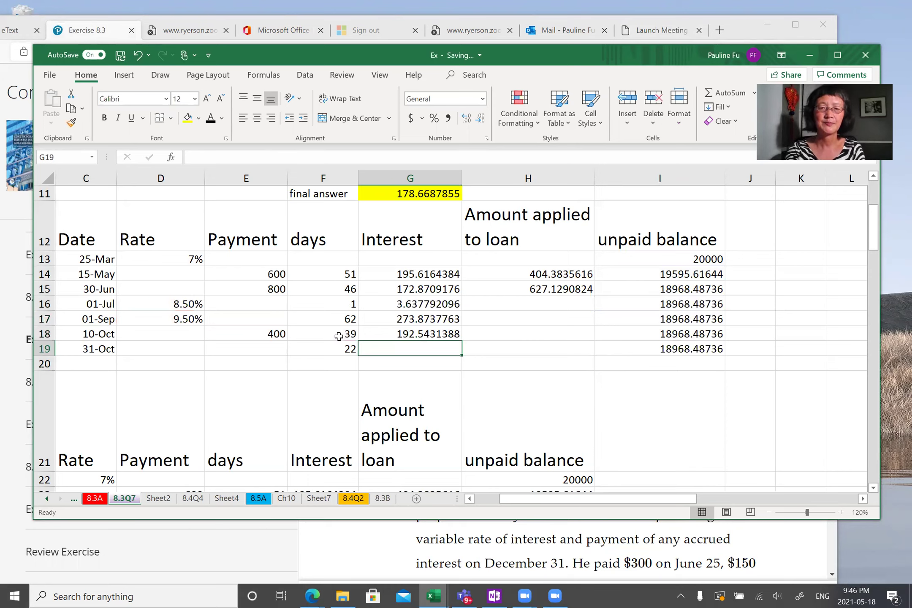
Step: Shade the interest cells G16:G18 light grey
left_click_drag(388, 304, 387, 332)
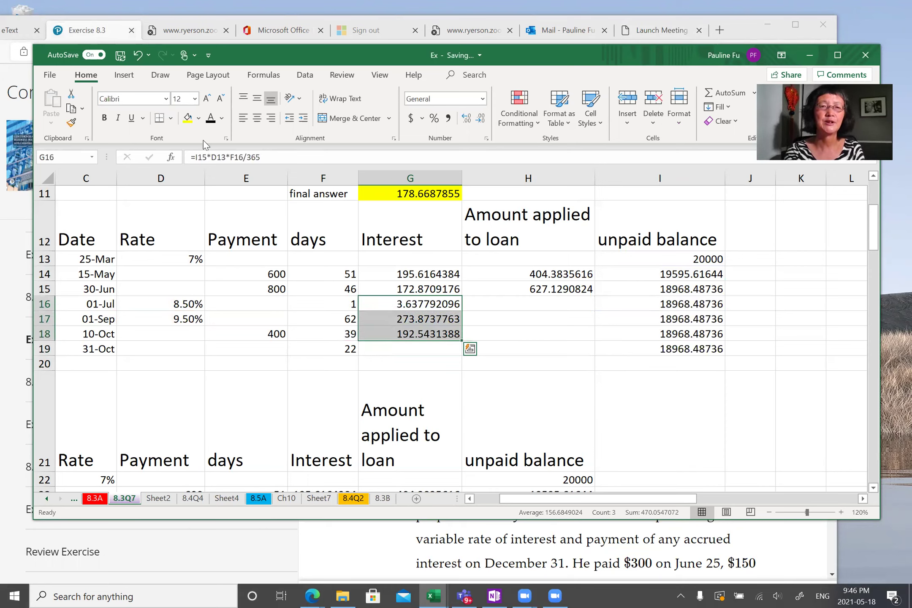
left_click(198, 120)
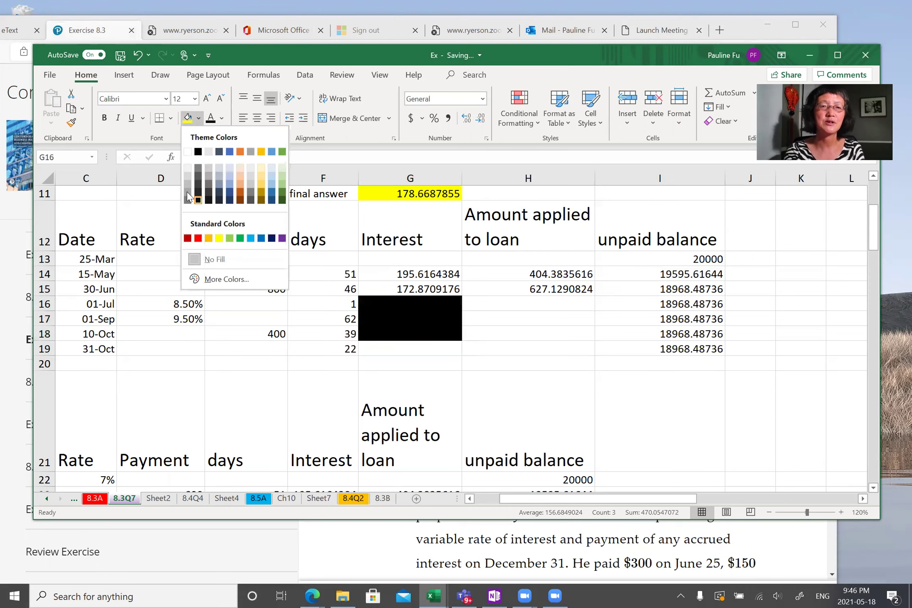
left_click(184, 169)
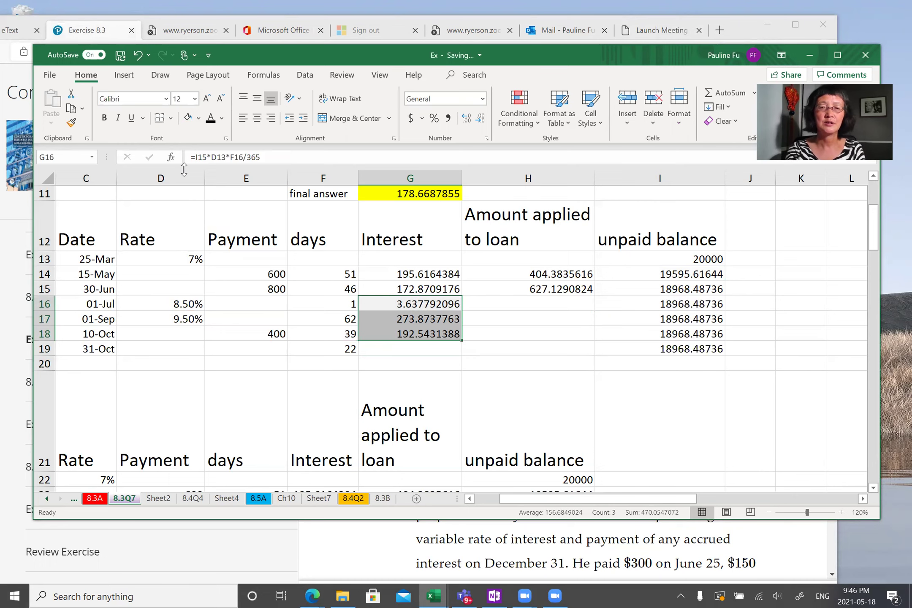
left_click_drag(184, 168, 190, 174)
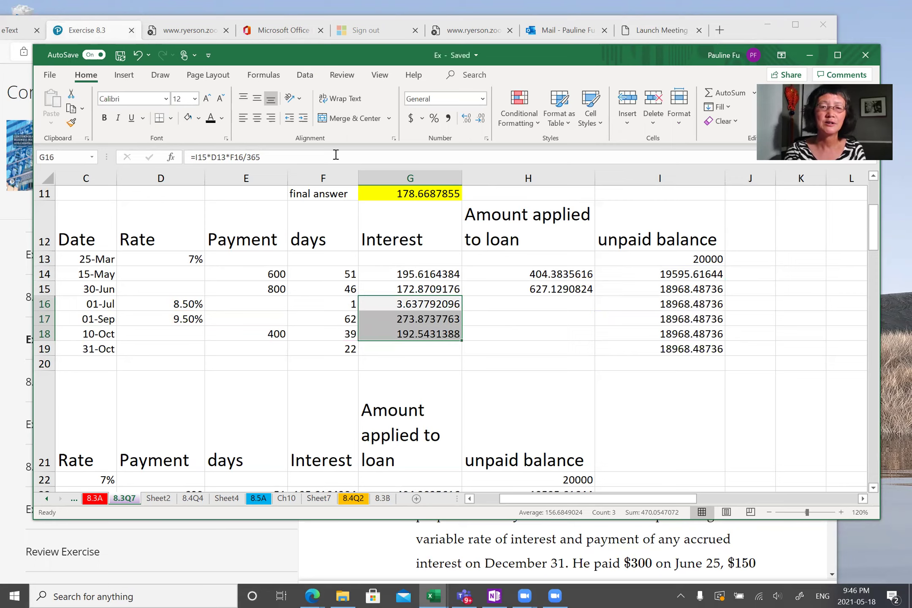
Step: Label cell F20 'Accured'
left_click(309, 366)
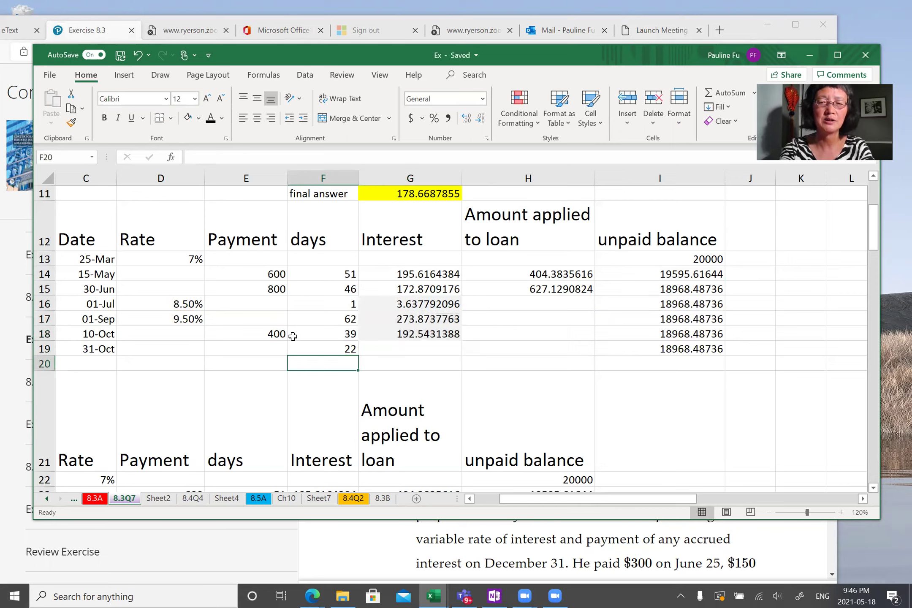
type("Accured")
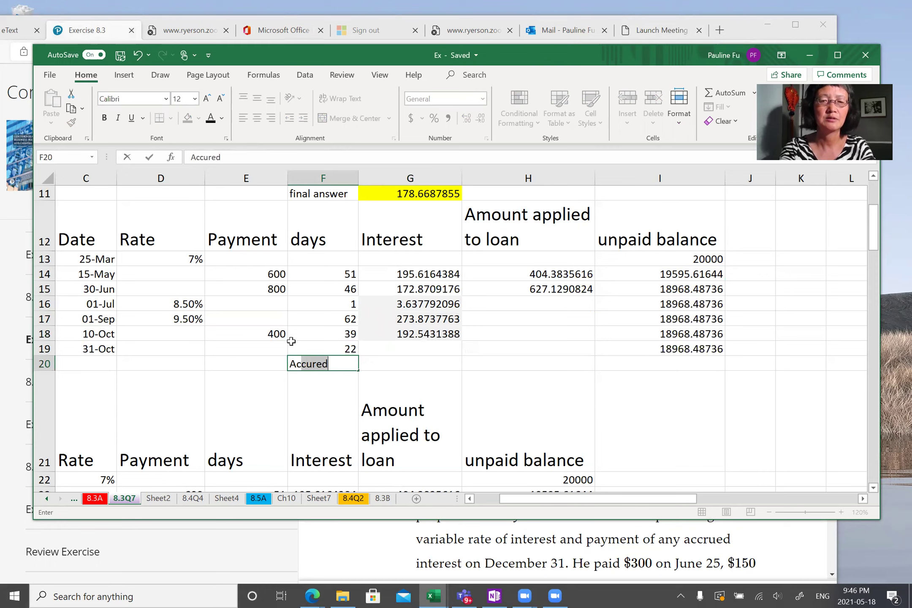
left_click(389, 362)
Step: Replace the #NAME? error in G20 with =SUM(G16:G18), totalling 470.0547072
type("=sum")
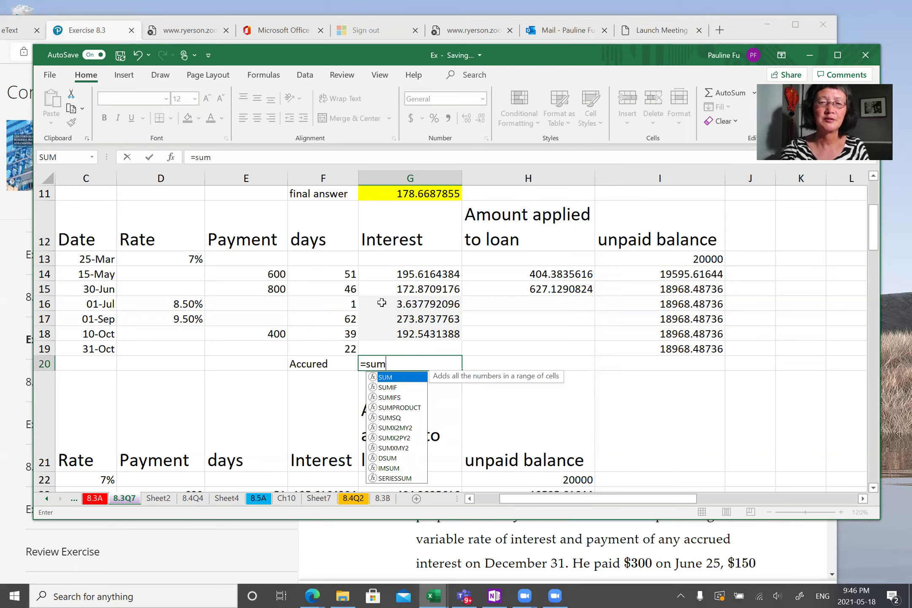
left_click_drag(381, 301, 382, 329)
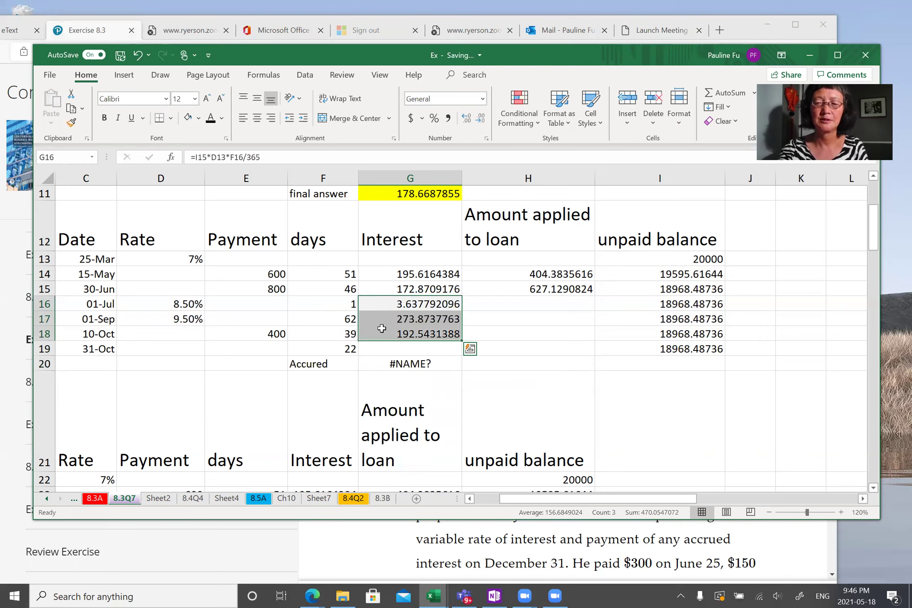
key("Return")
left_click(385, 366)
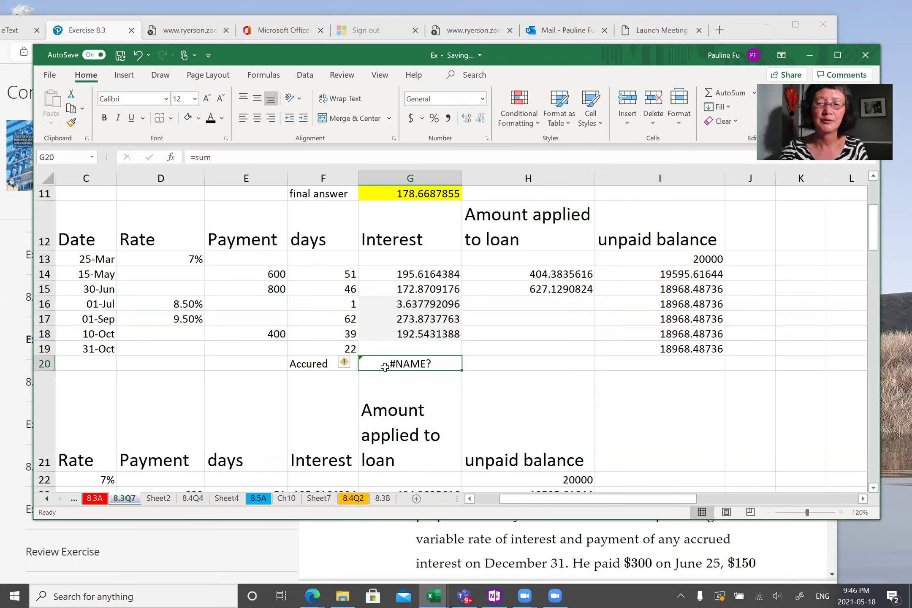
key("BackSpace")
type("=sum(")
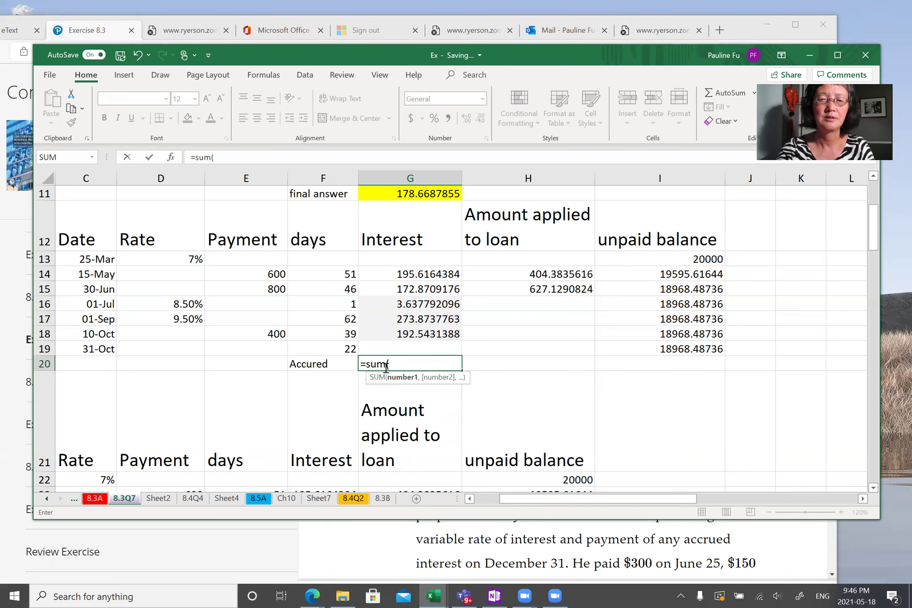
left_click_drag(377, 303, 382, 329)
key("Return")
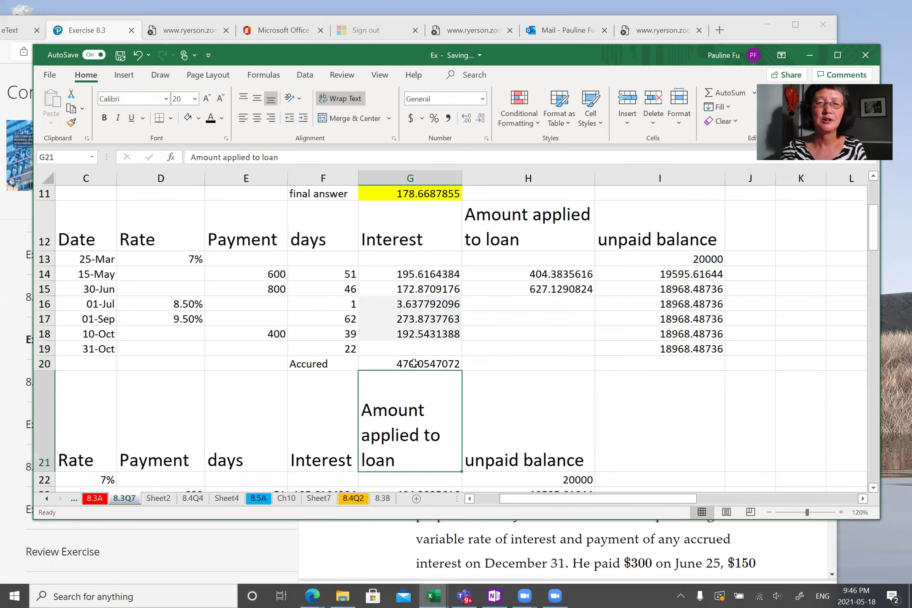
left_click(412, 363)
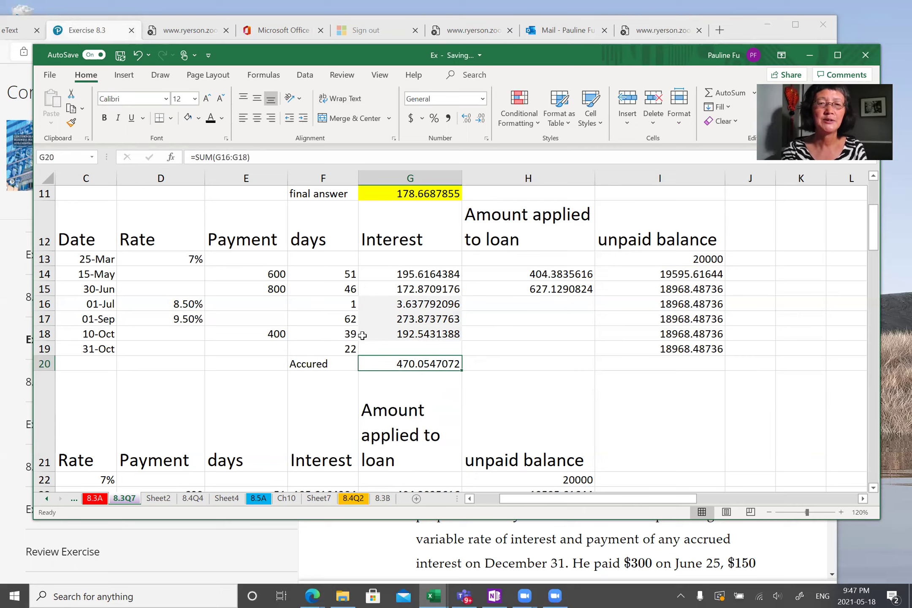
left_click(268, 334)
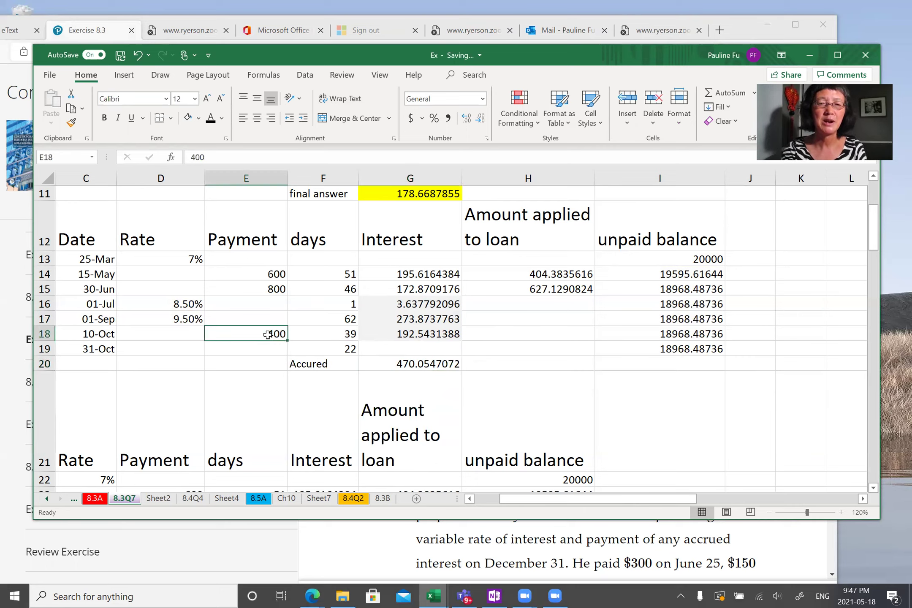
Step: Enter =G20-E18 in H20, accrued interest minus the 400 payment, giving 70.05470722
left_click(488, 362)
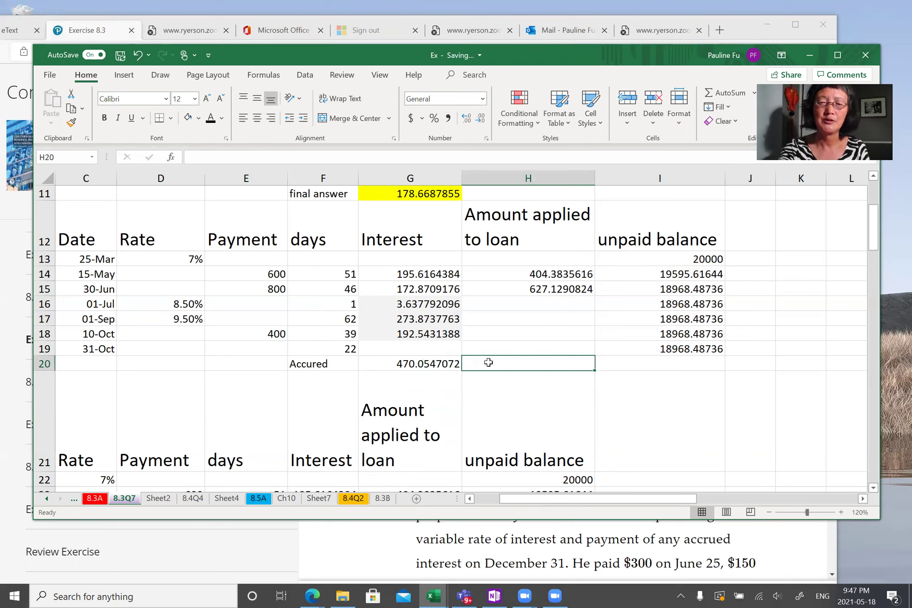
type("=")
left_click(418, 364)
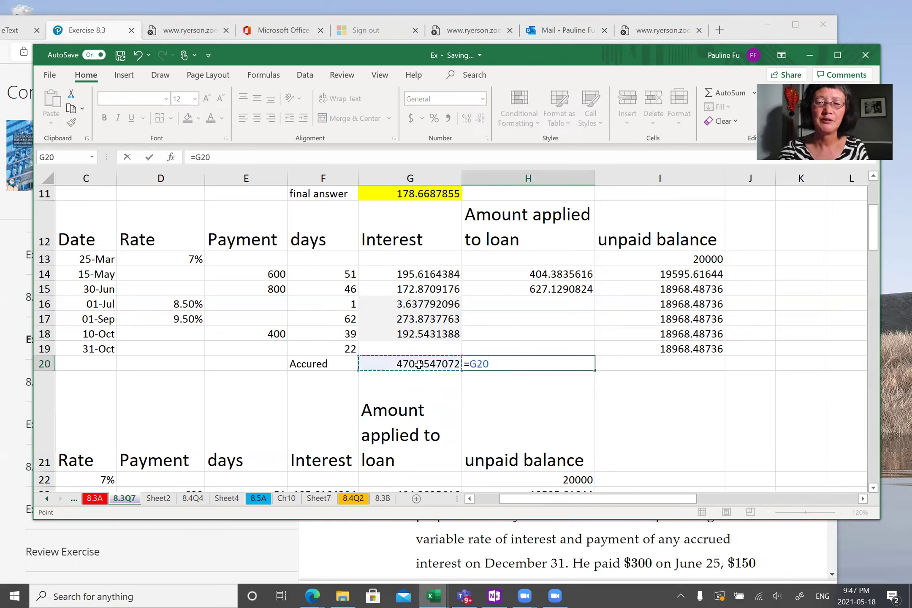
type("-")
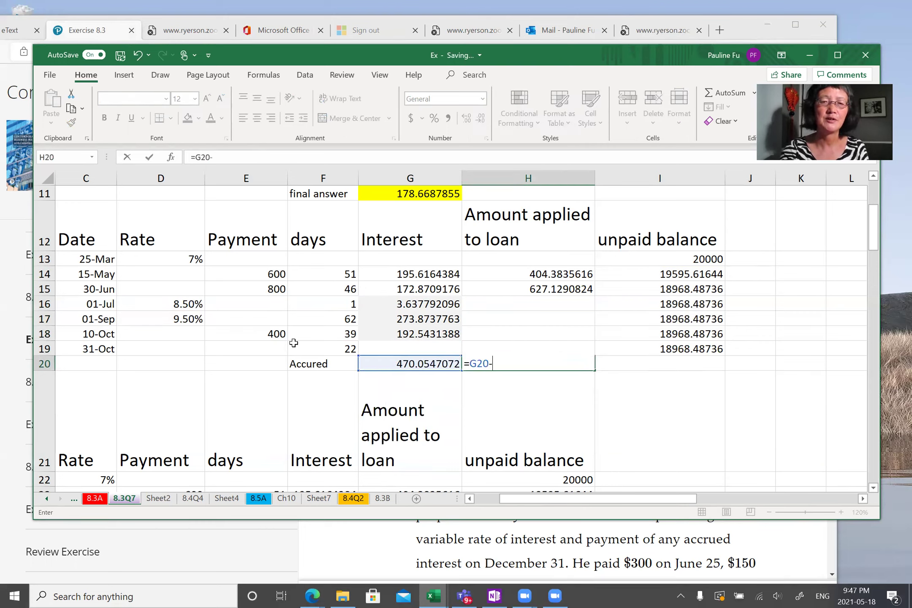
left_click(275, 334)
key("Return")
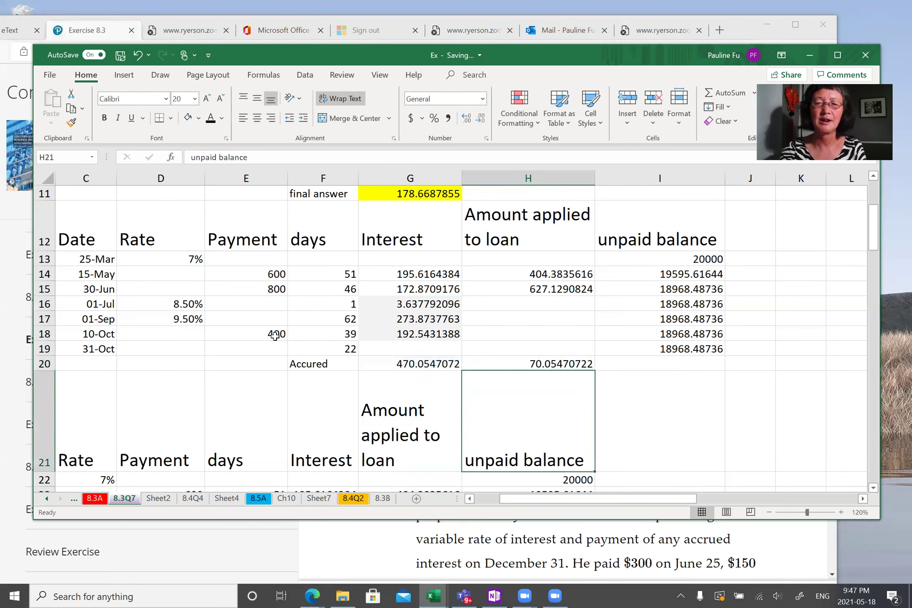
left_click(510, 363)
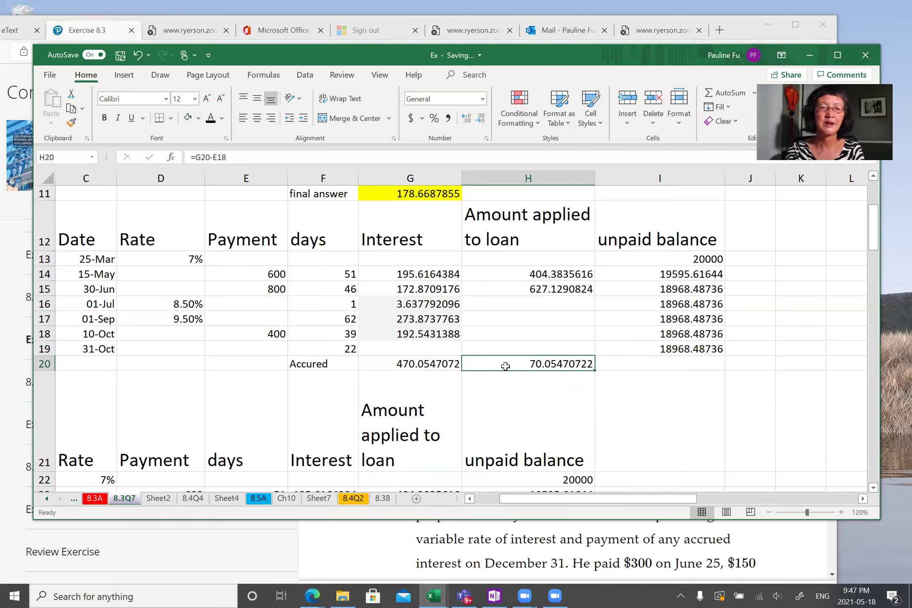
Step: Enter the 31-Oct interest =I18*D17*F19/365 in G19, giving 108.6140783
left_click(393, 351)
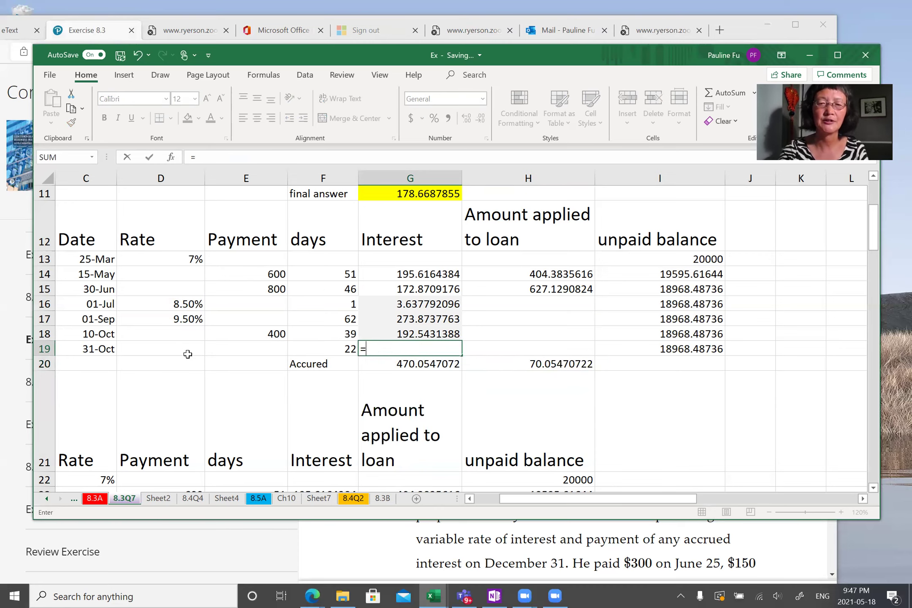
type("=")
left_click(628, 333)
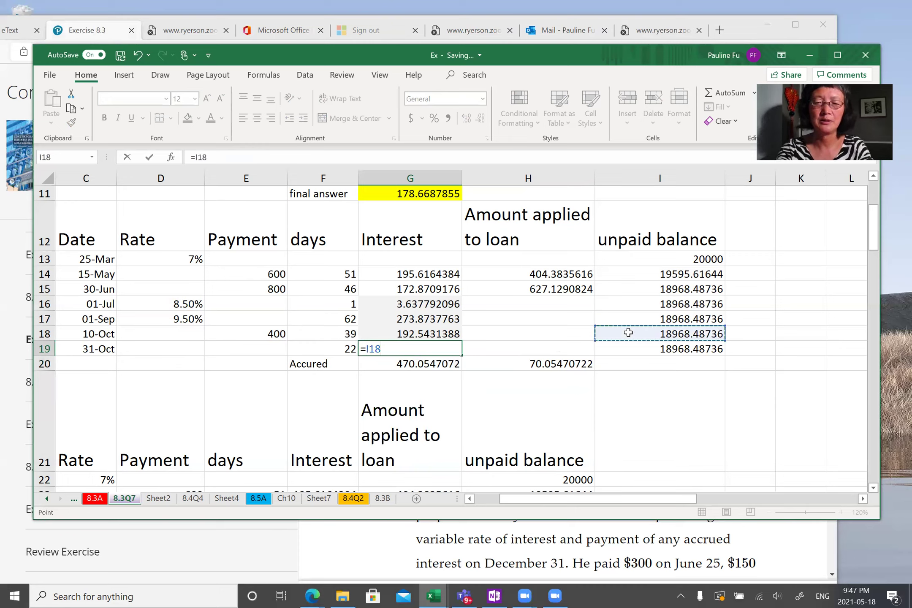
type("*")
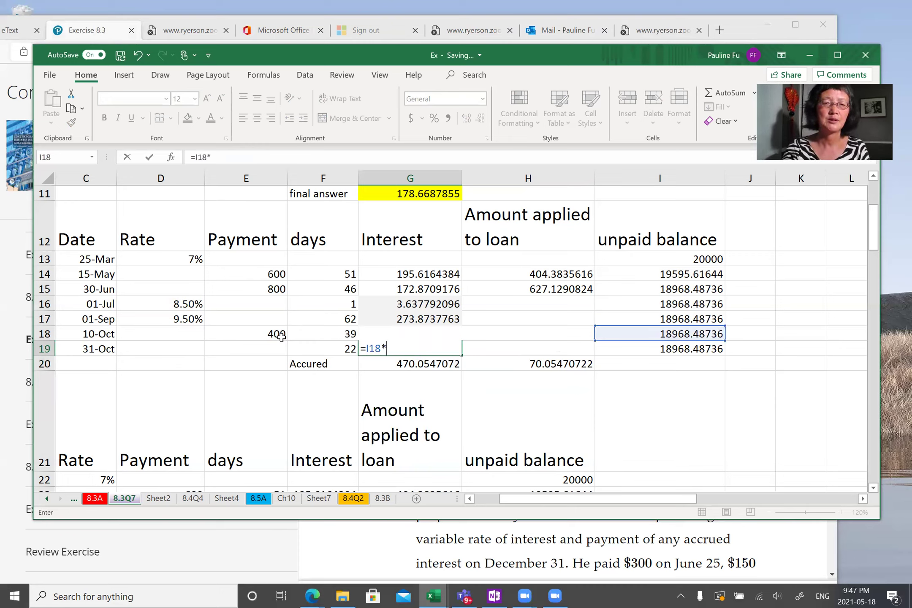
left_click(186, 320)
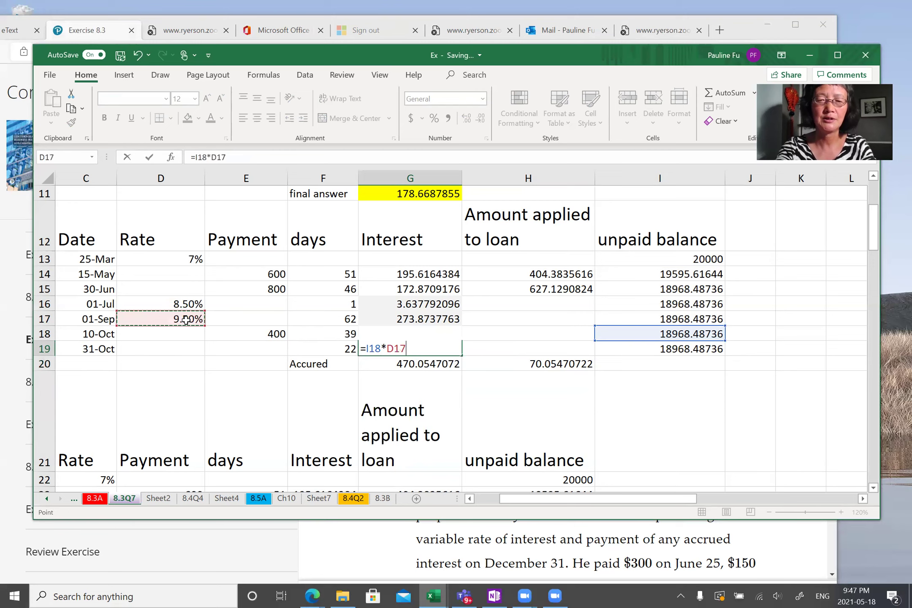
type("*")
left_click(312, 348)
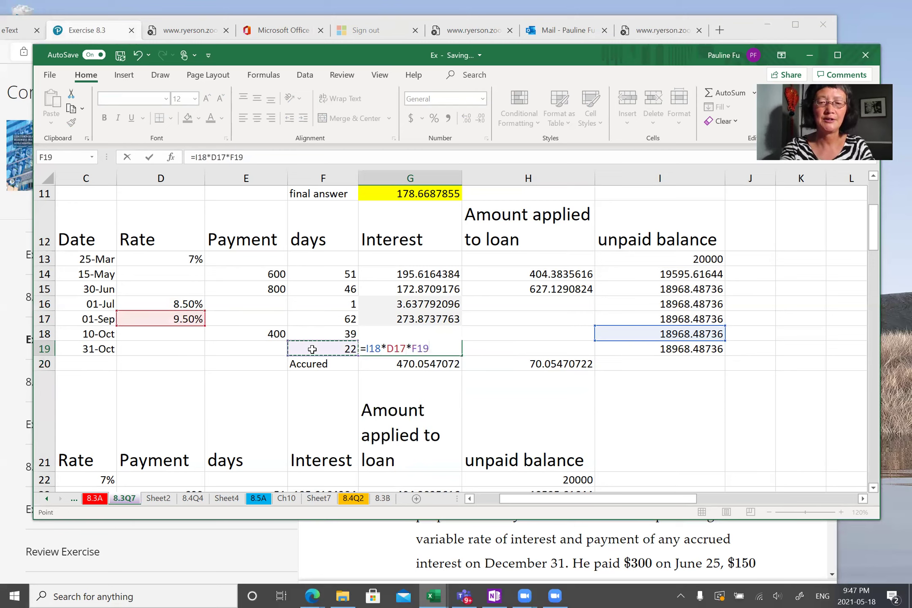
type("/365")
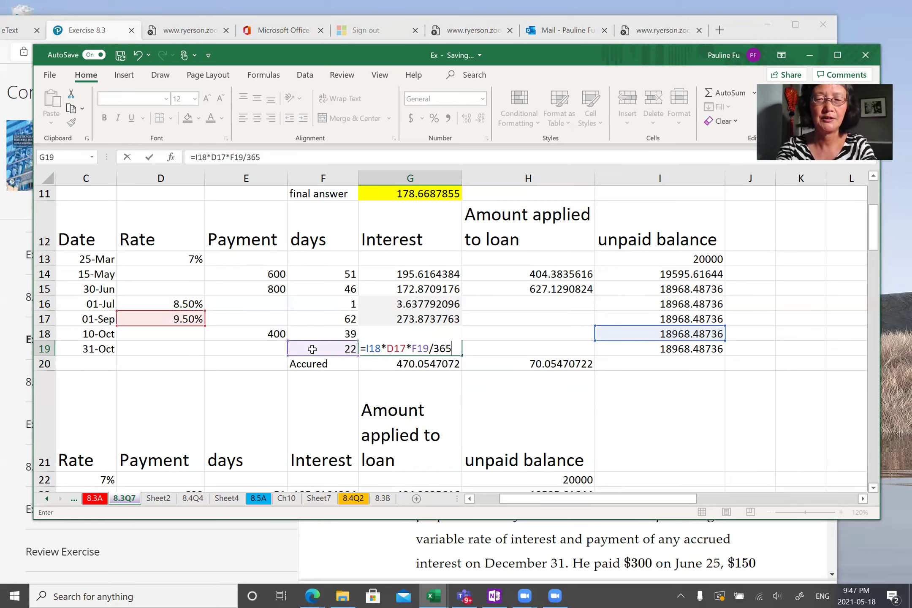
key("Return")
Step: Fill cells G19 and H20 yellow
left_click(429, 347)
left_click(200, 119)
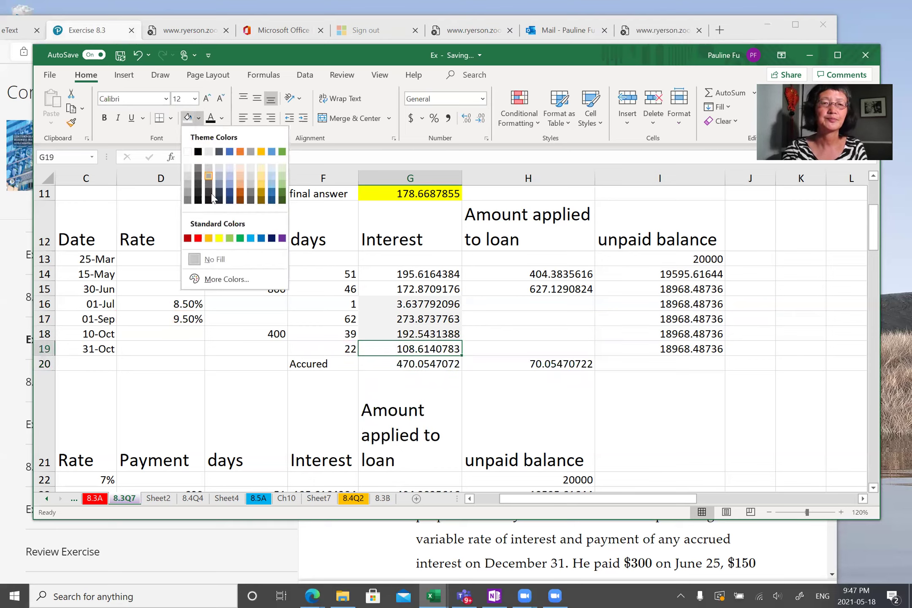
left_click(219, 240)
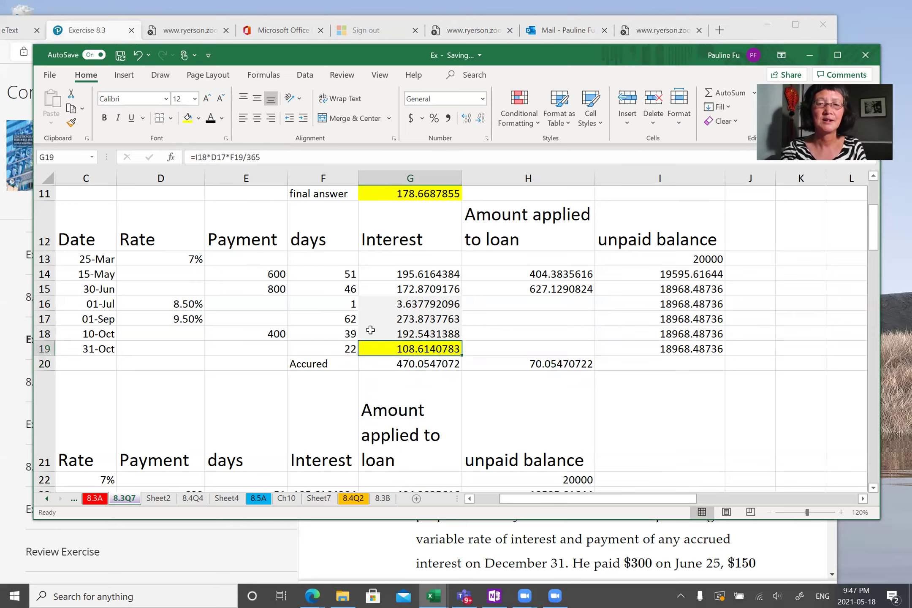
left_click(521, 366)
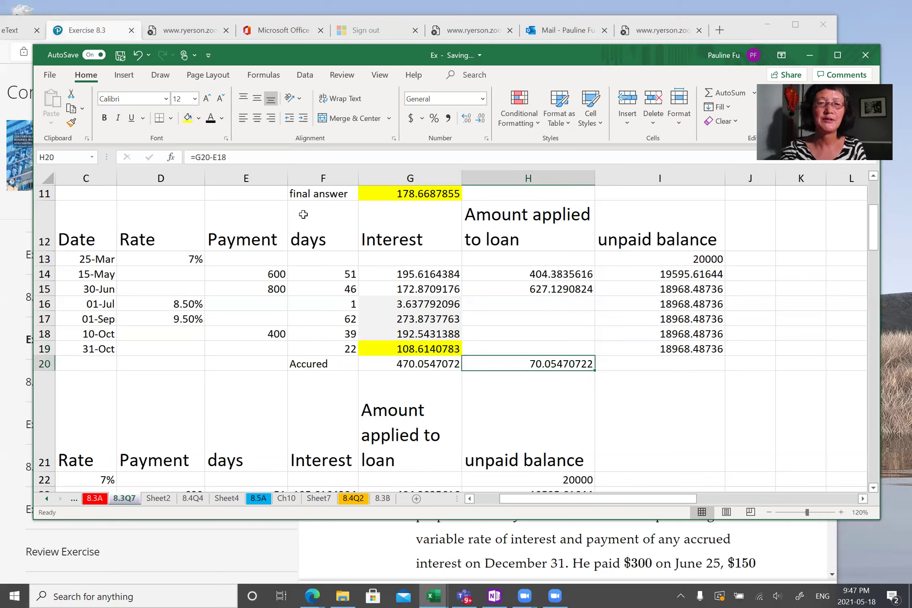
left_click(188, 117)
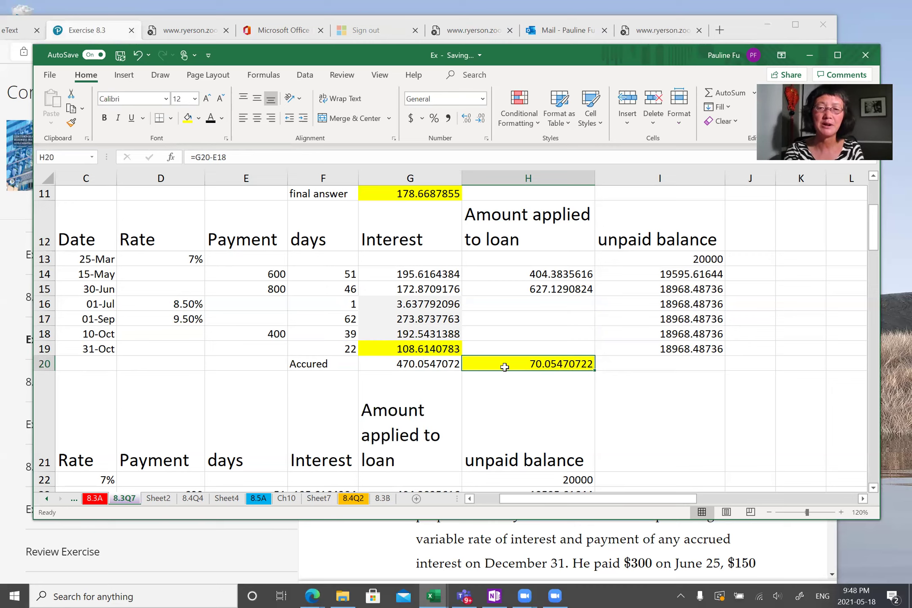
Step: Enter =G19+H20 in I20 to get the final answer 178.6687855
left_click(617, 369)
type("=")
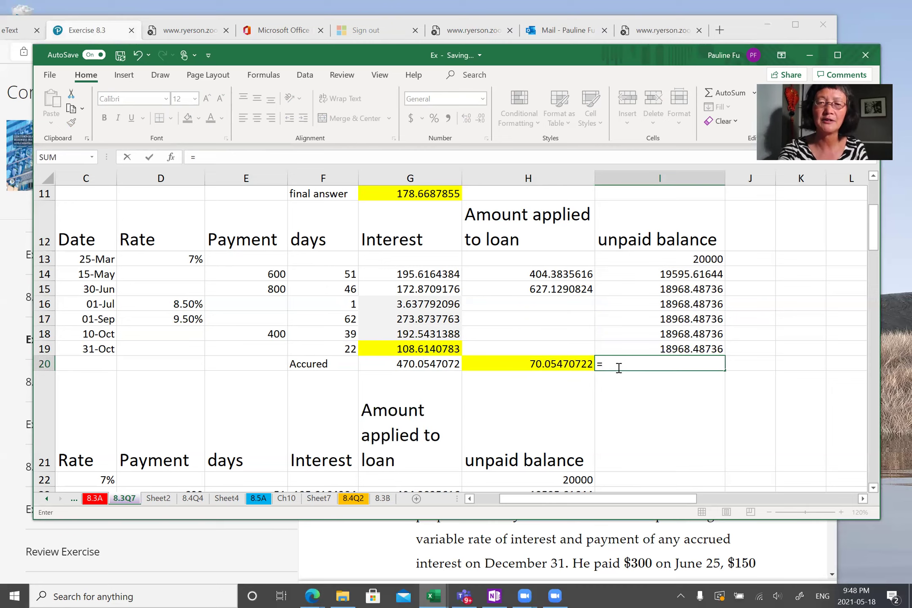
key("Escape")
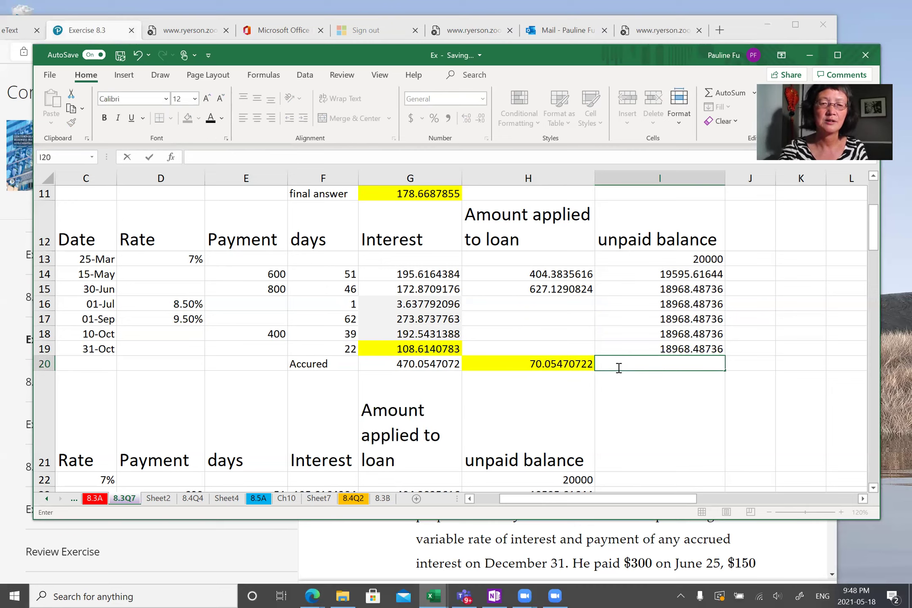
type("=")
left_click(435, 350)
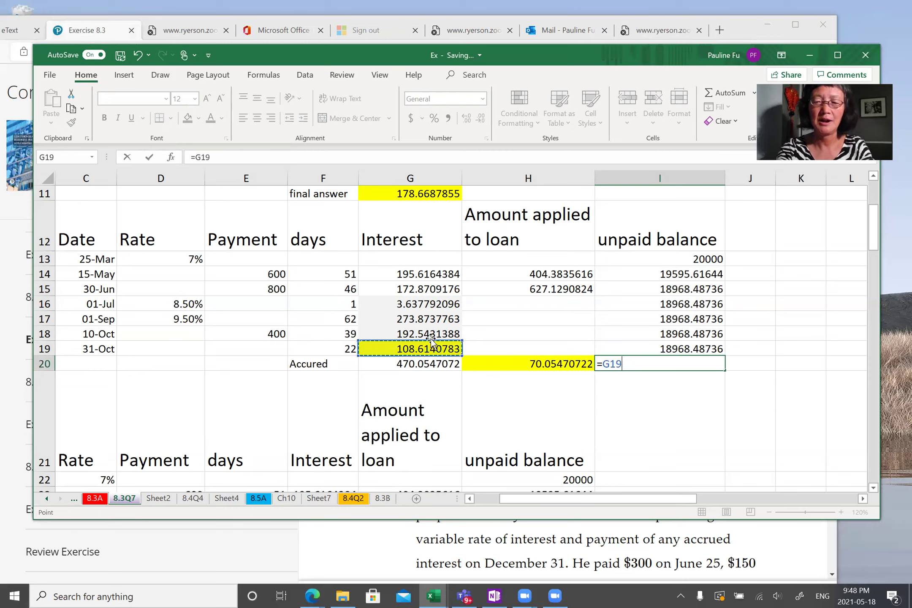
type("+")
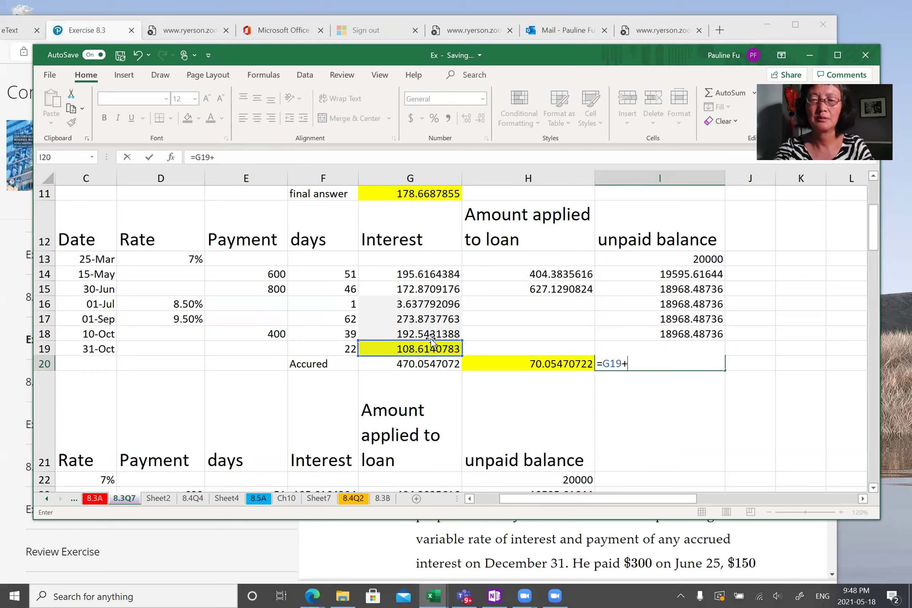
left_click(506, 365)
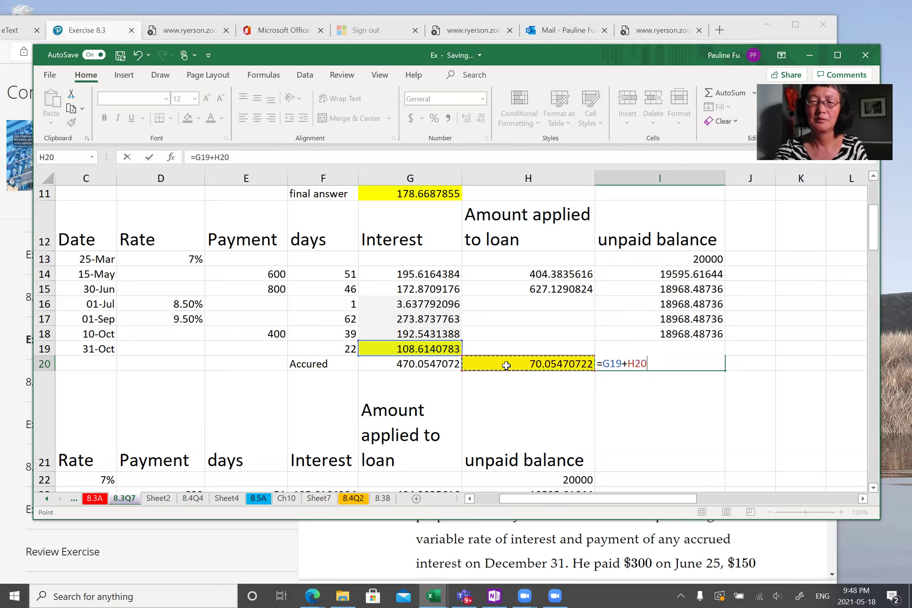
key("Return")
Step: Format I20 with yellow fill, bold text and font size 14
left_click(616, 362)
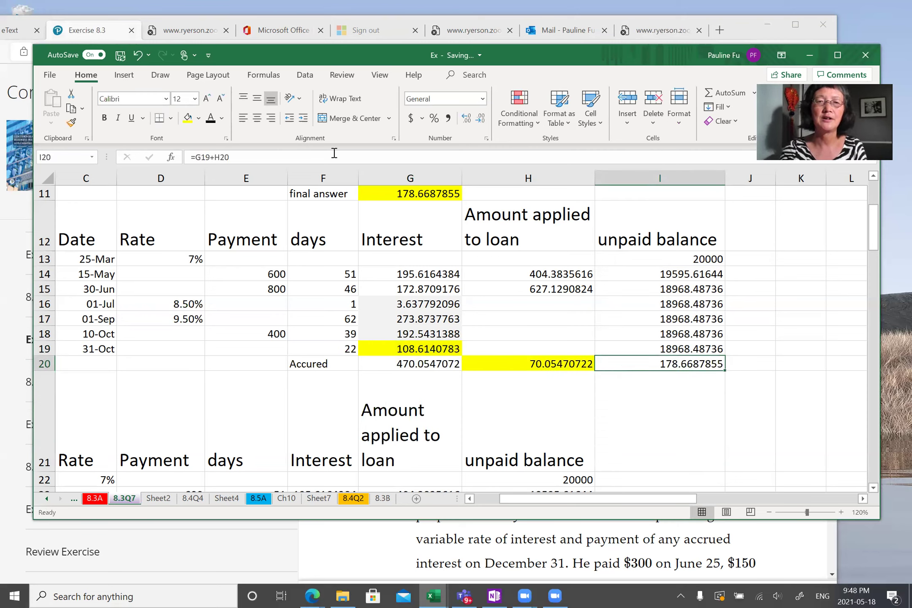
left_click(187, 118)
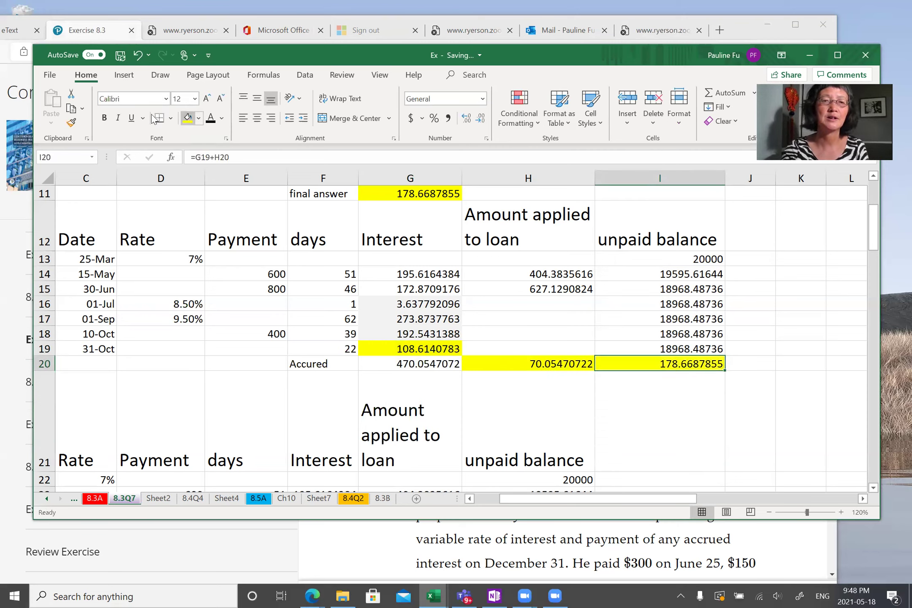
left_click(104, 118)
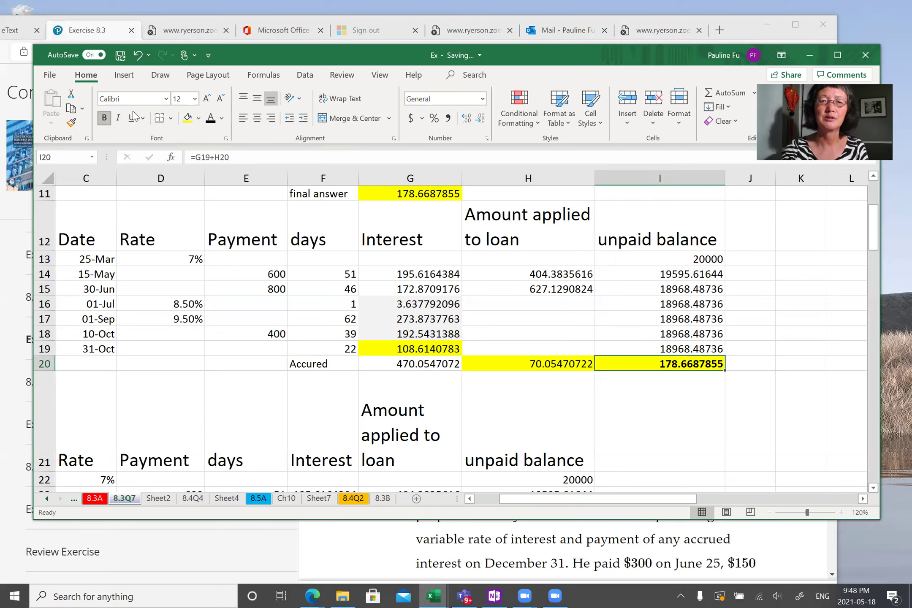
left_click(194, 99)
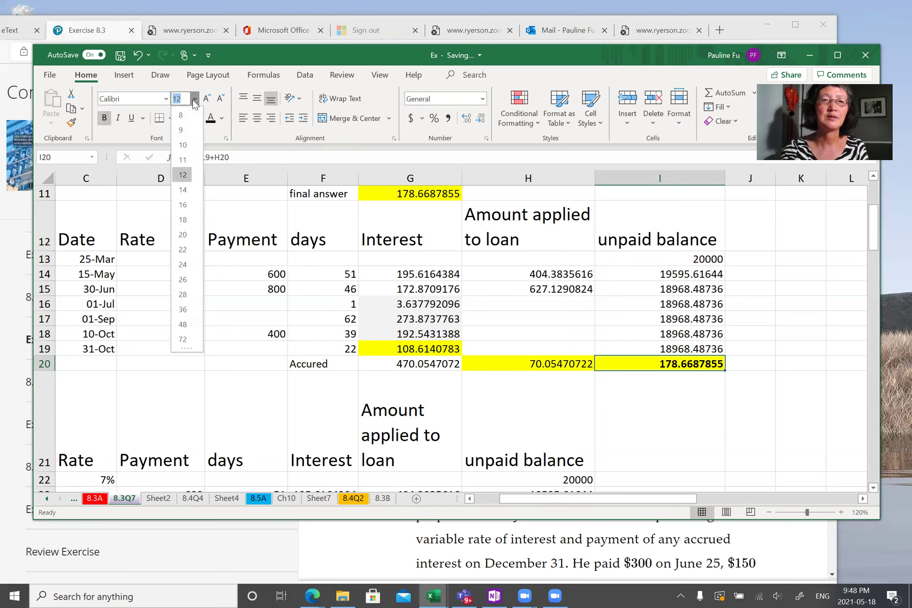
left_click(184, 191)
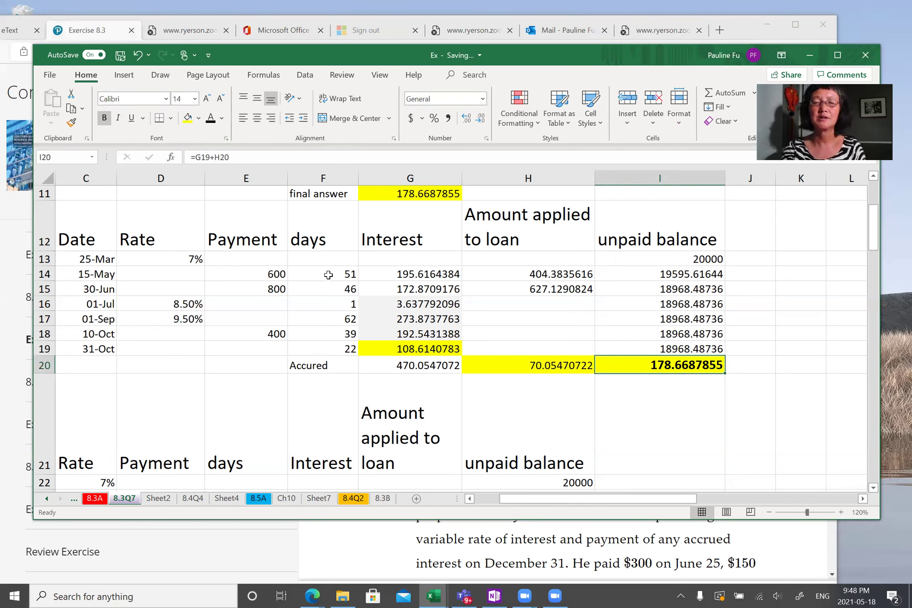